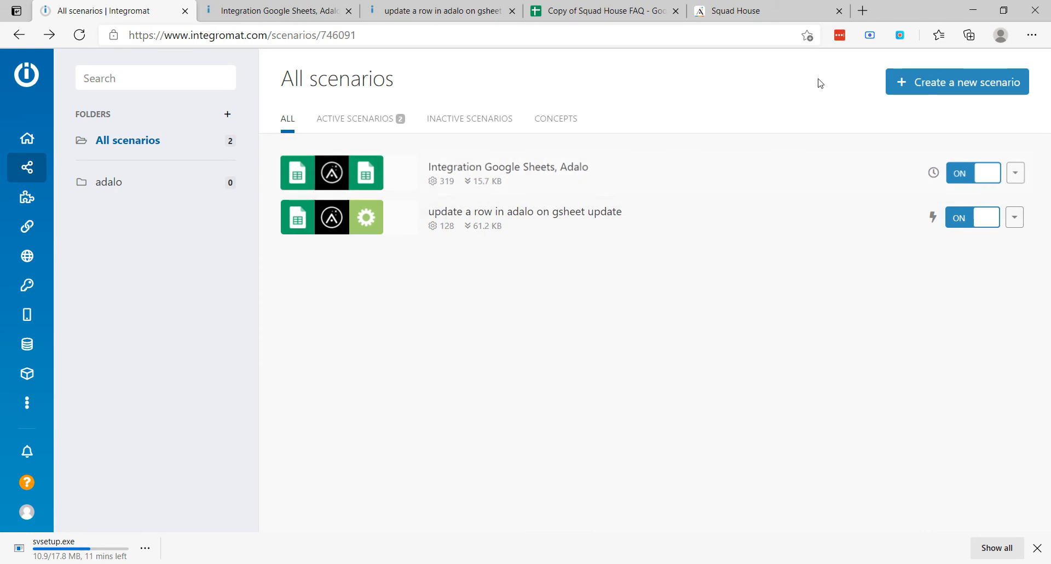
- Create a new scenario with the Google Sheets service and set its first module to the Watch Rows trigger
left_click(950, 88)
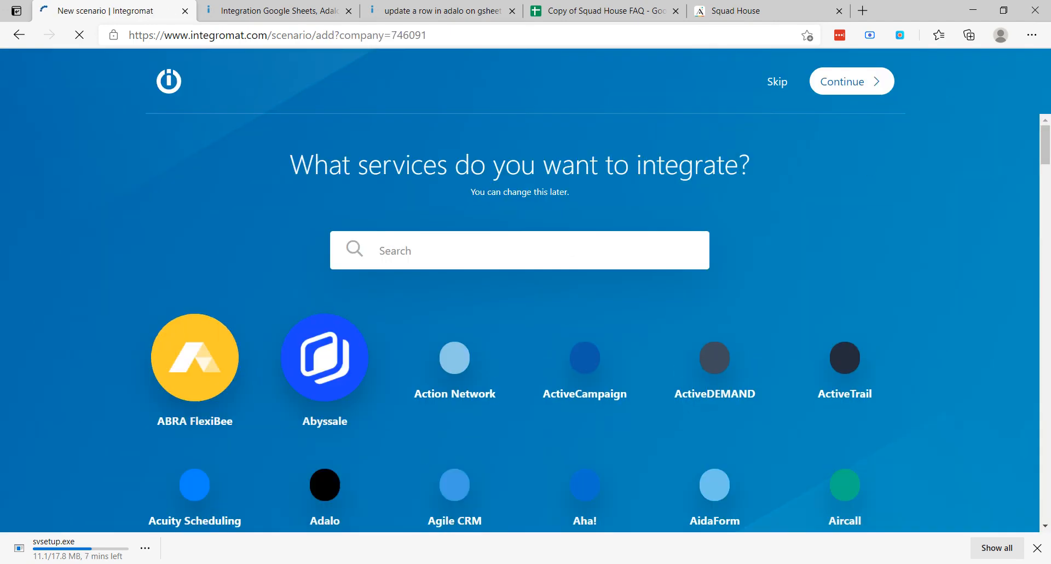
type("gg")
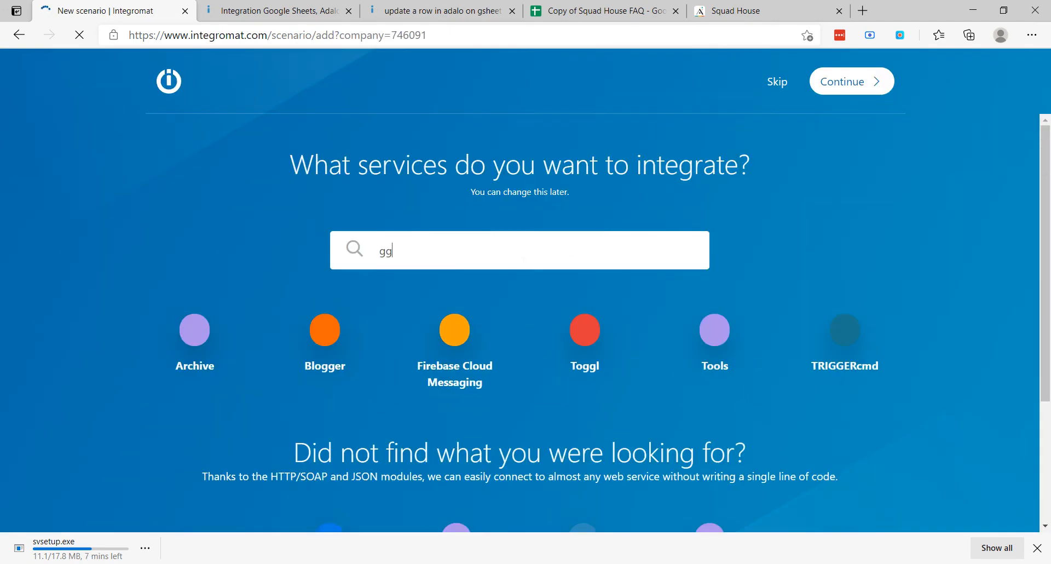
key("BackSpace")
type("oogle")
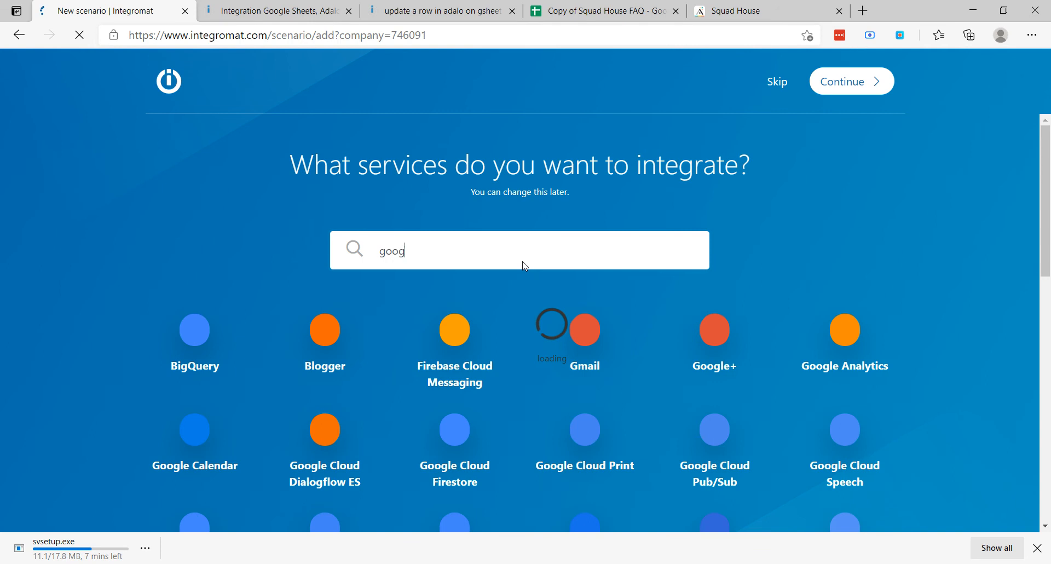
type(" shee")
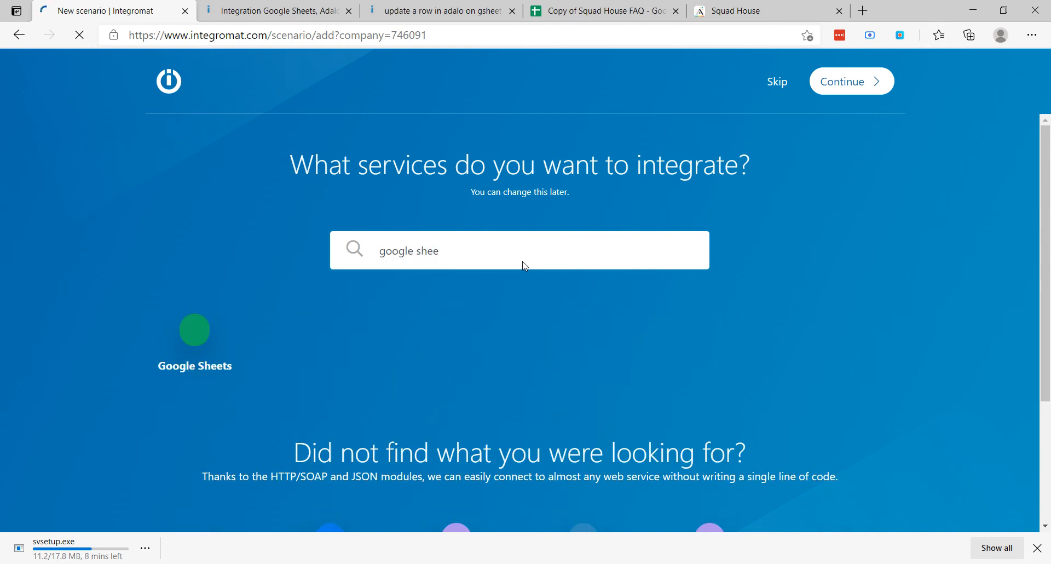
left_click(198, 330)
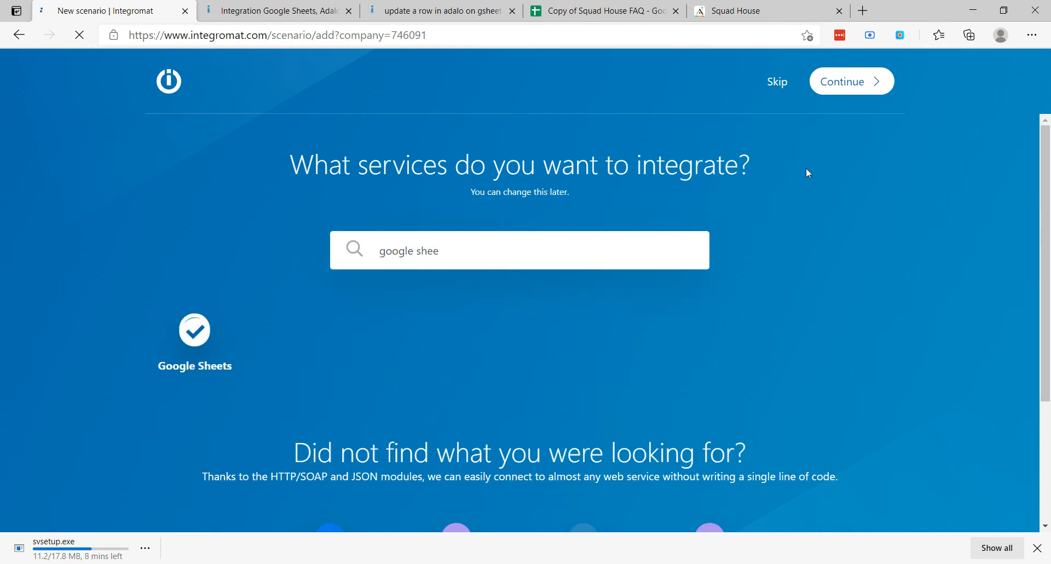
left_click(841, 87)
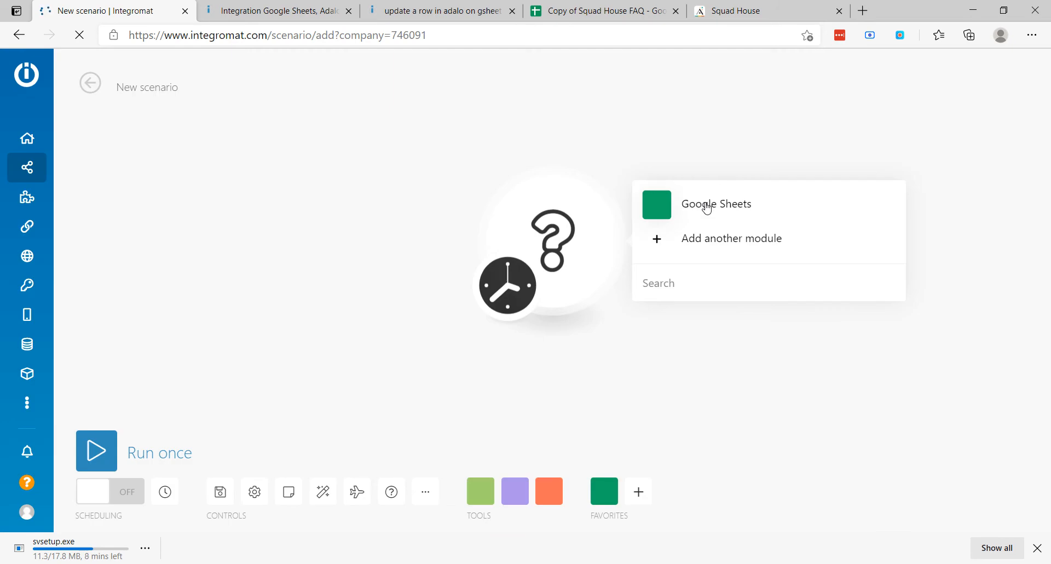
left_click(707, 208)
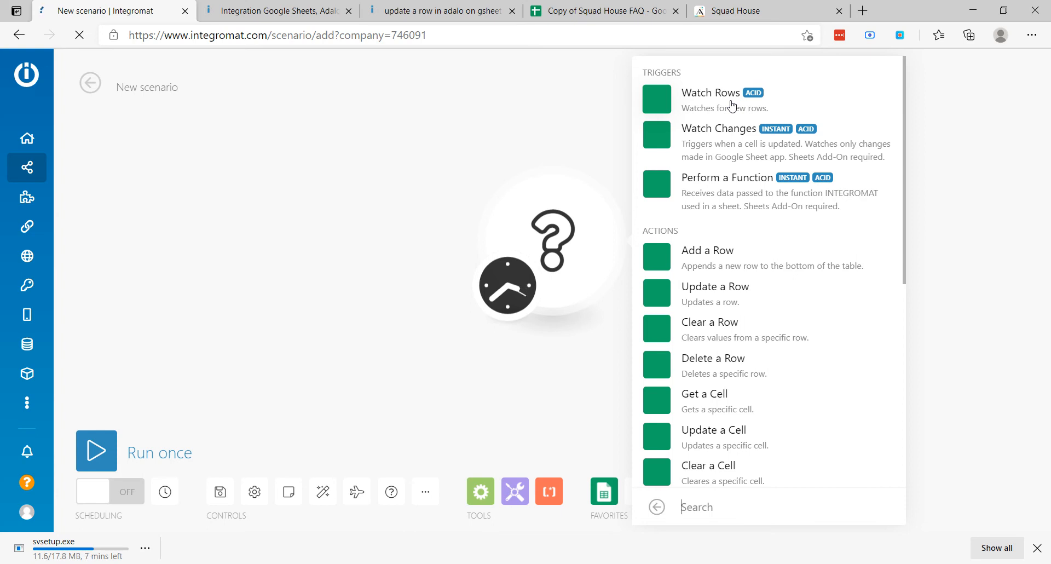
left_click(732, 106)
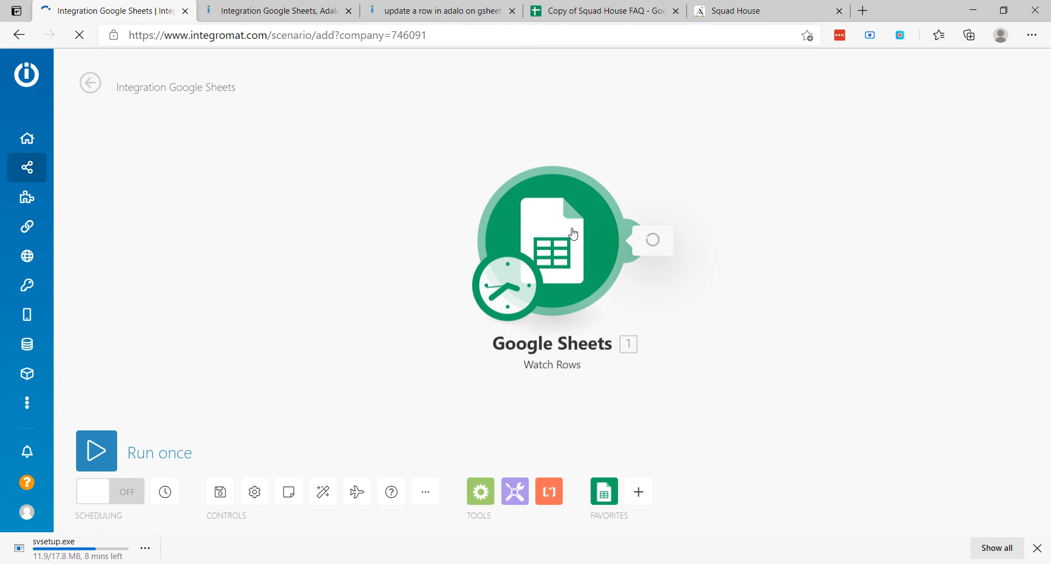
left_click(657, 563)
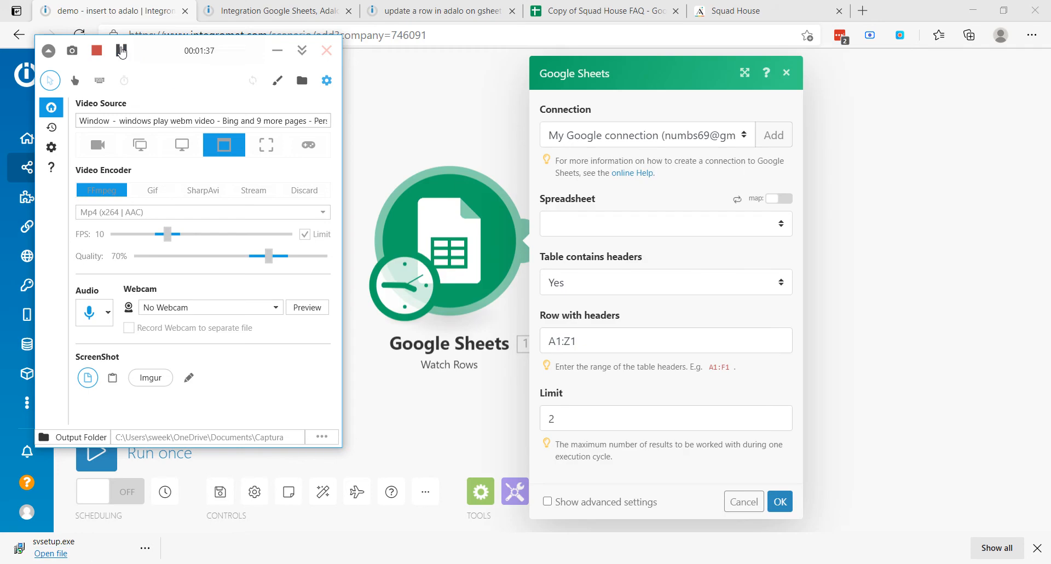
left_click(391, 92)
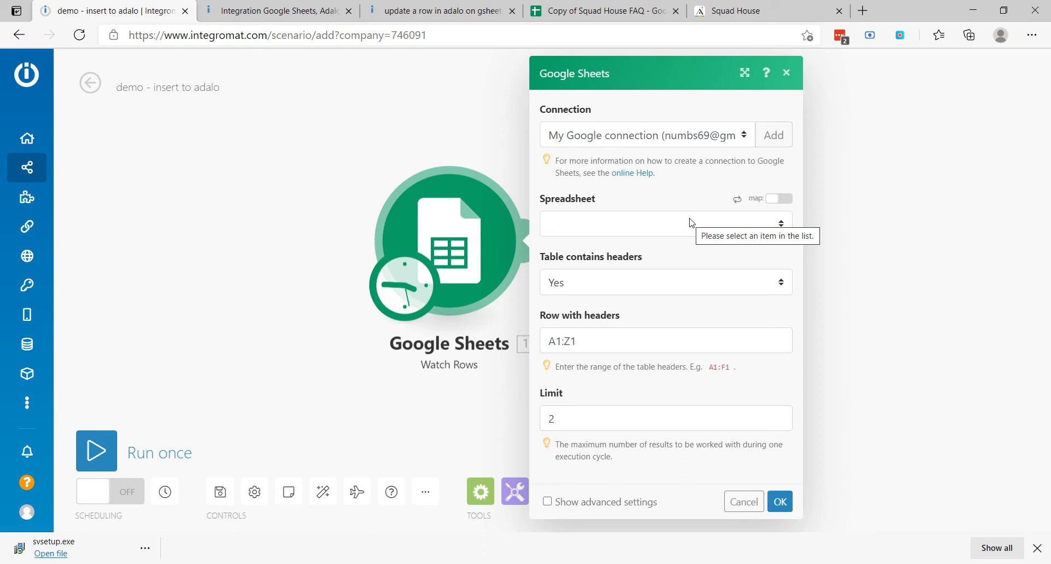
- Select the spreadsheet Copy of Squad House FAQ and its sheet Sheet7 for the Watch Rows trigger
left_click(782, 232)
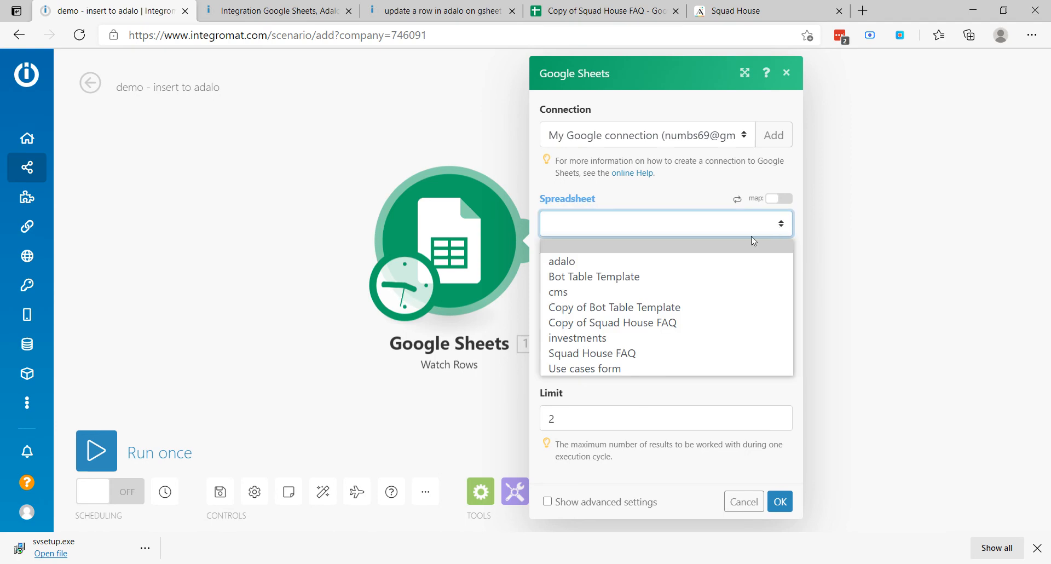
left_click(617, 324)
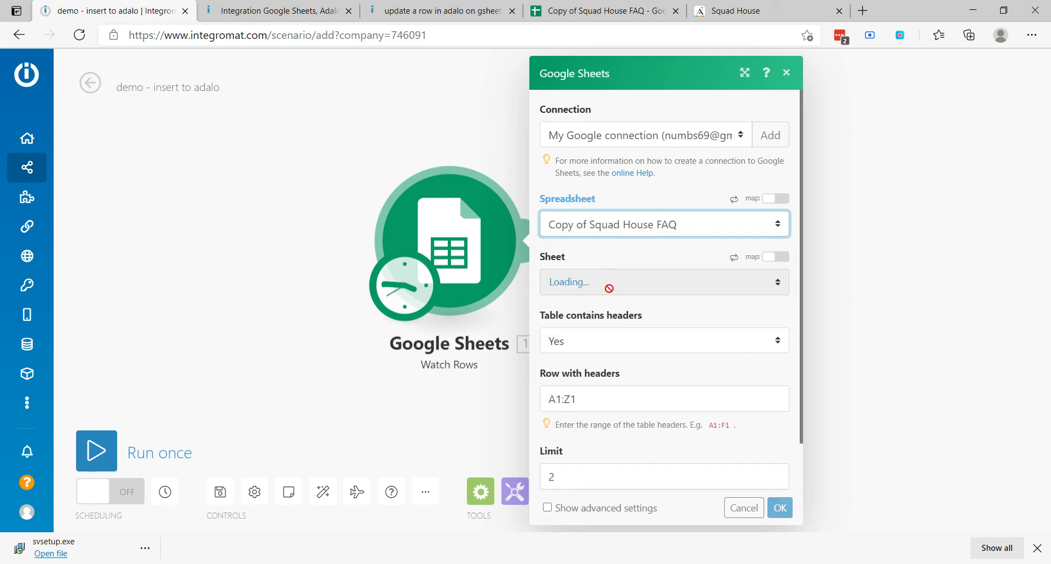
left_click(604, 10)
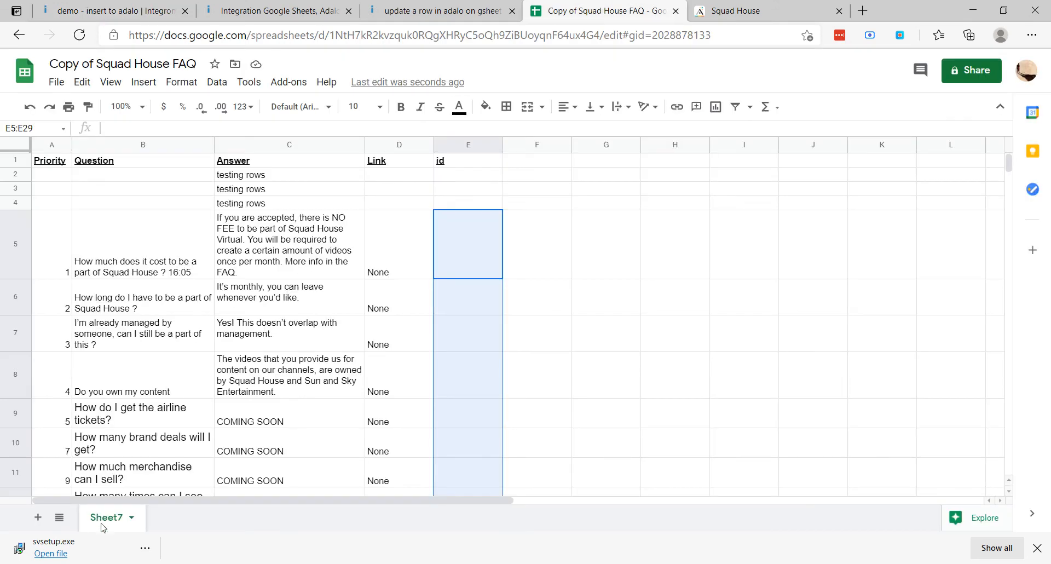
left_click(161, 12)
left_click(638, 287)
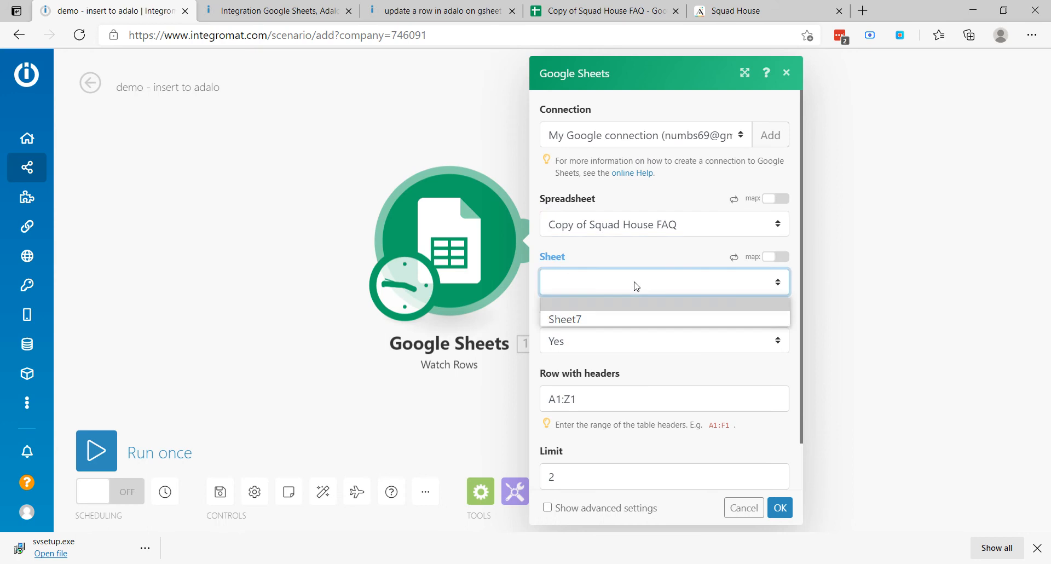
left_click(603, 317)
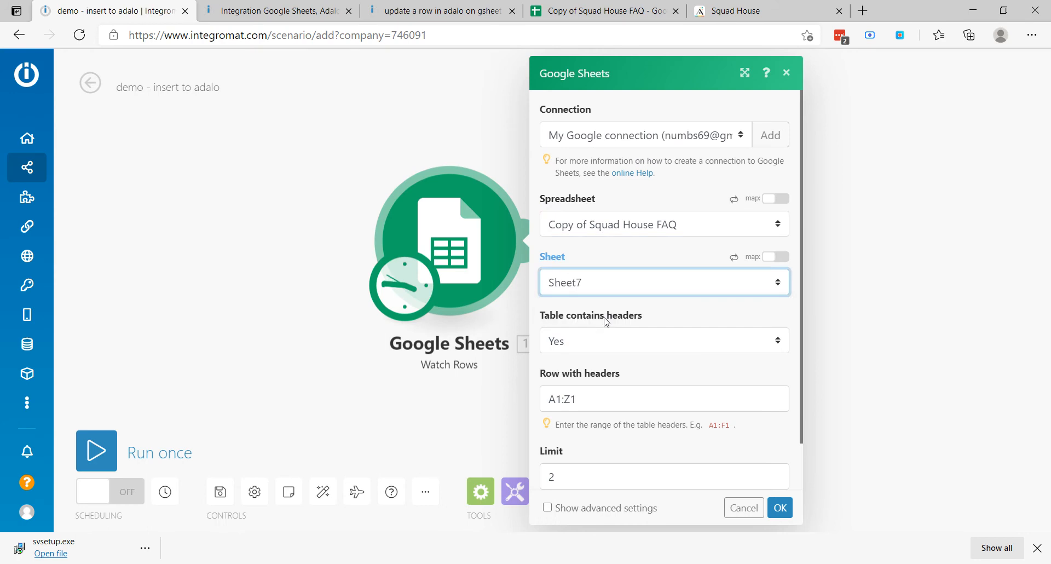
- Set the trigger's header row range to A1:E1 and its limit to 200
scroll(607, 322, "down", 1)
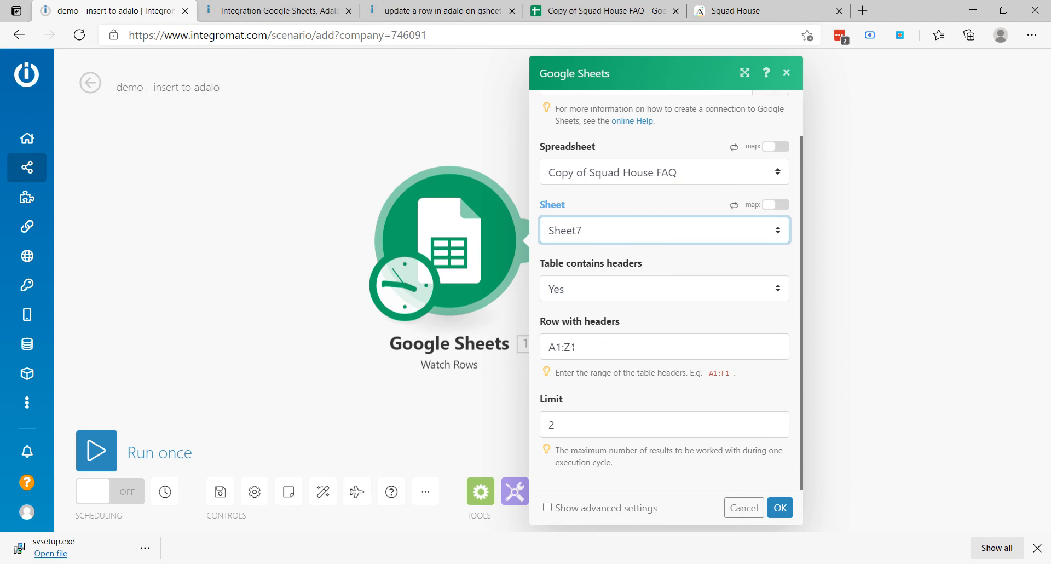
left_click(569, 346)
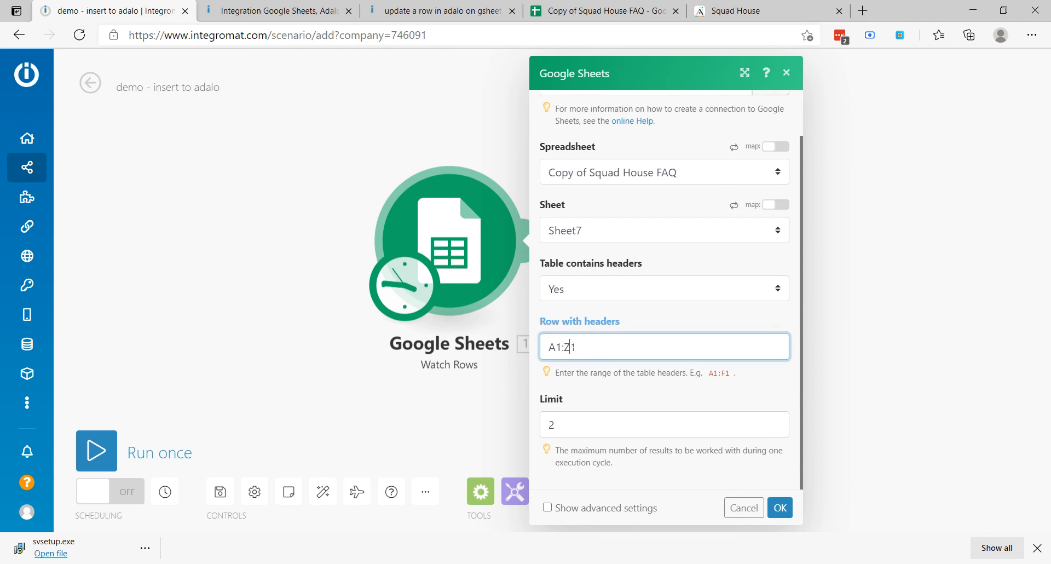
left_click(617, 16)
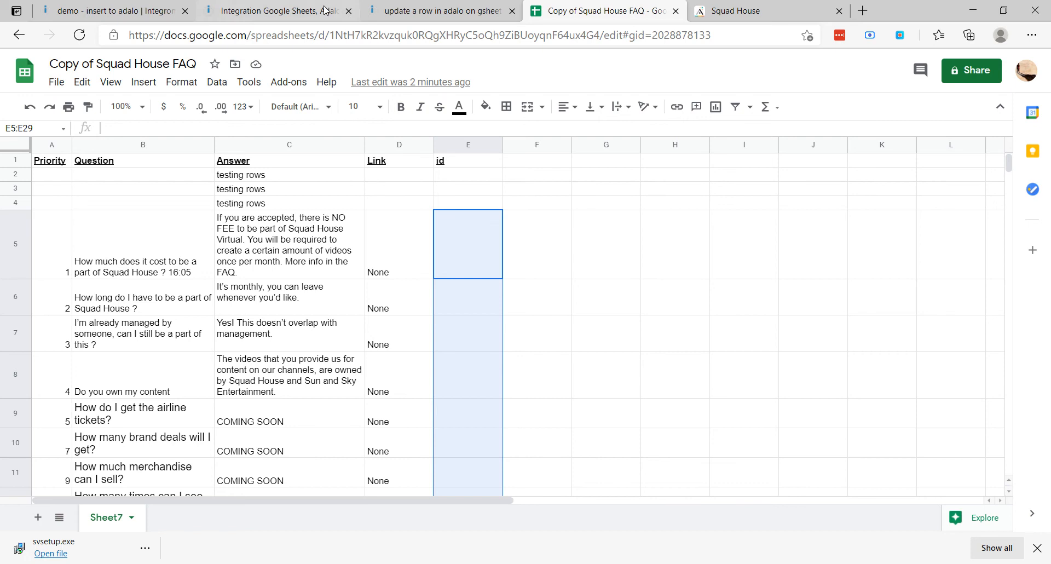
left_click(136, 8)
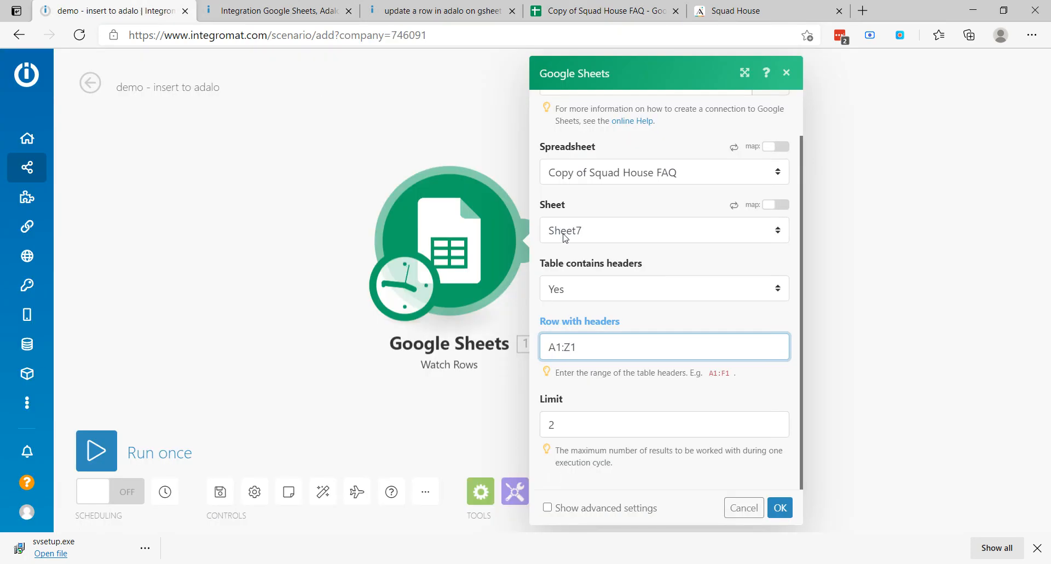
key("BackSpace")
type("E")
left_click(571, 423)
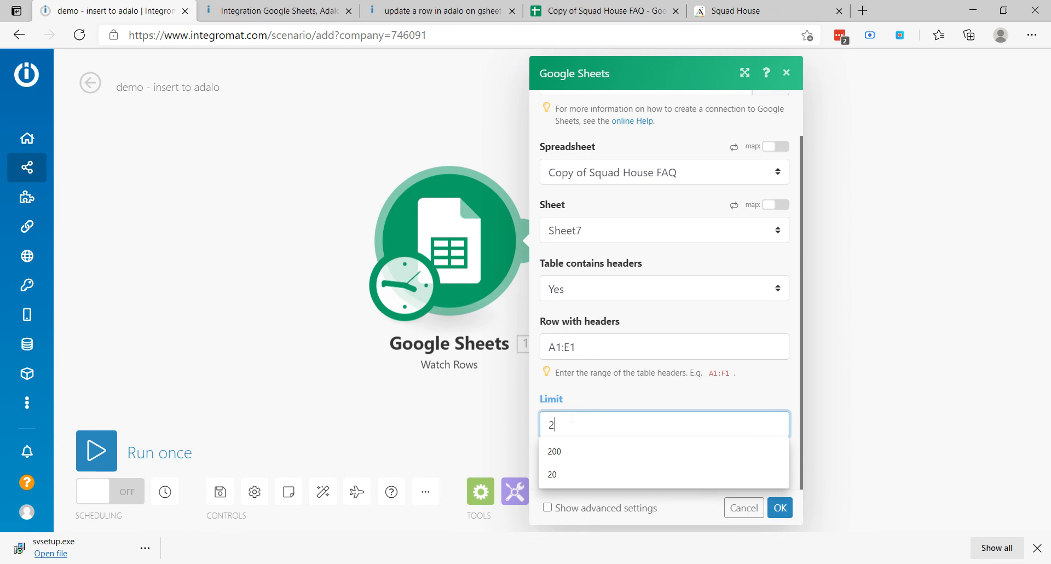
type("00")
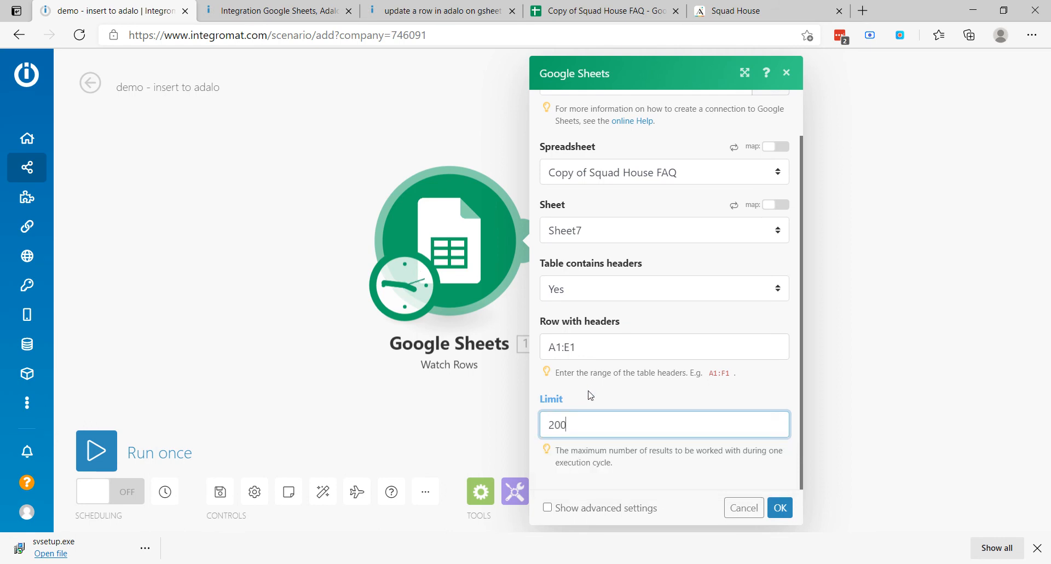
left_click(591, 395)
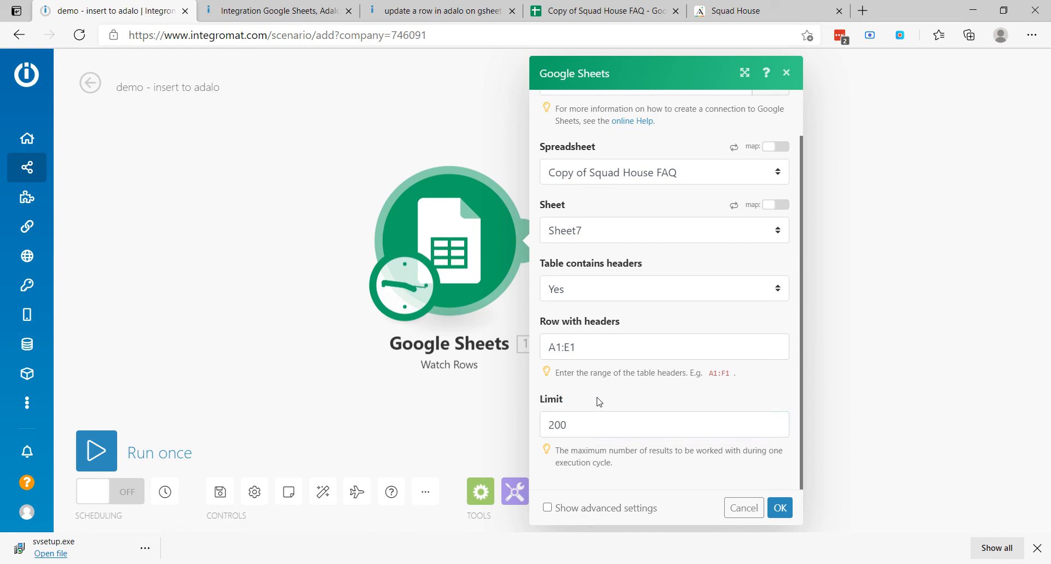
- Save the trigger settings and choose All as the starting point for processing rows
left_click(779, 507)
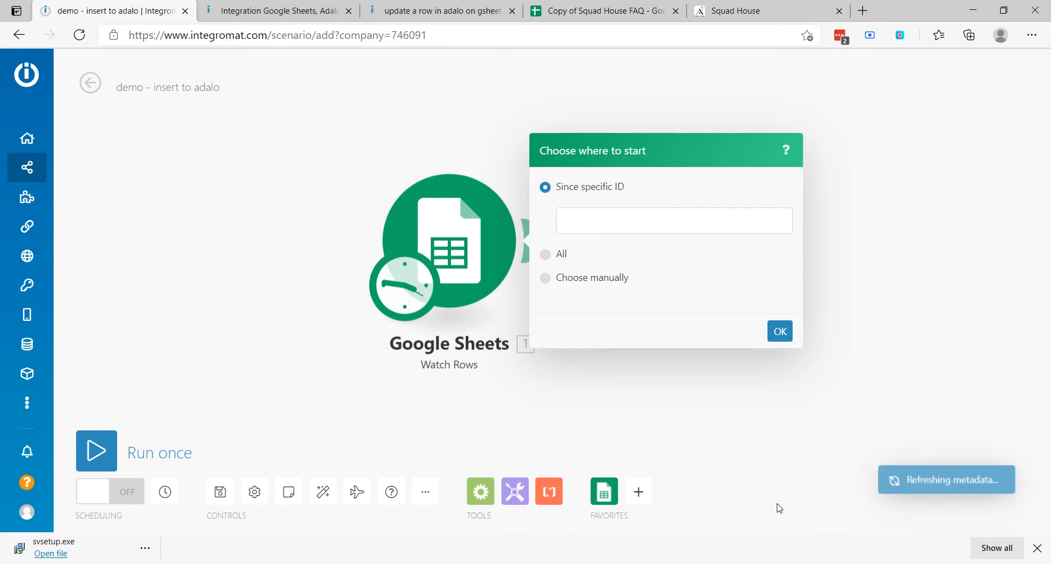
left_click(546, 256)
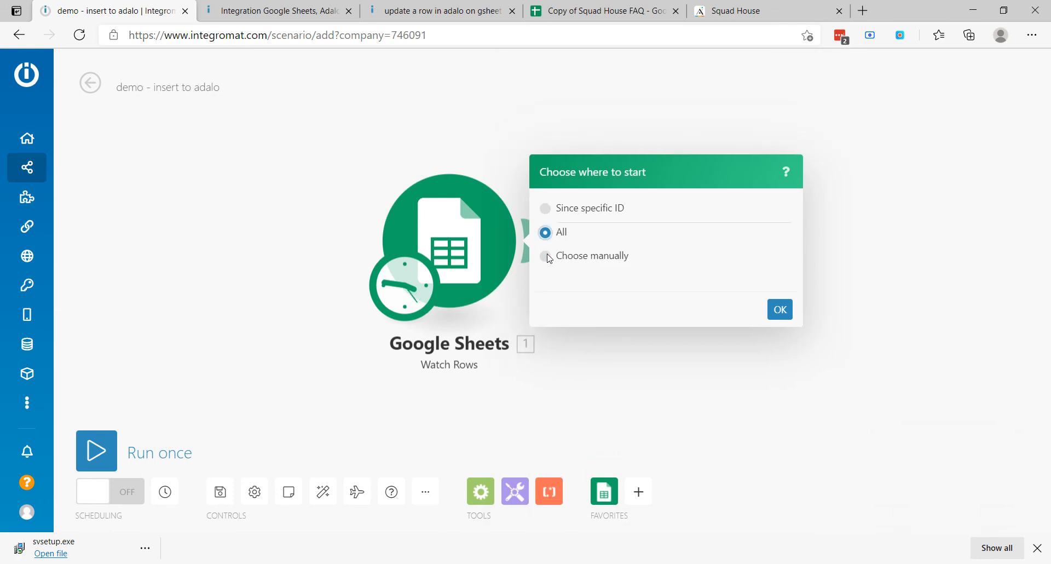
left_click(780, 310)
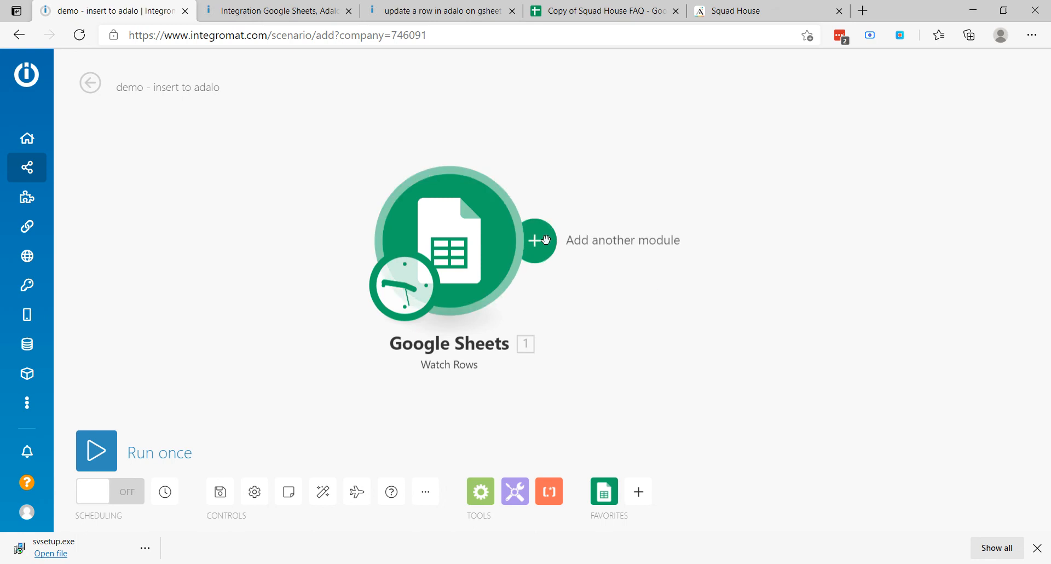
- Add another module after the Google Sheets trigger and search the services for adalo
left_click(545, 239)
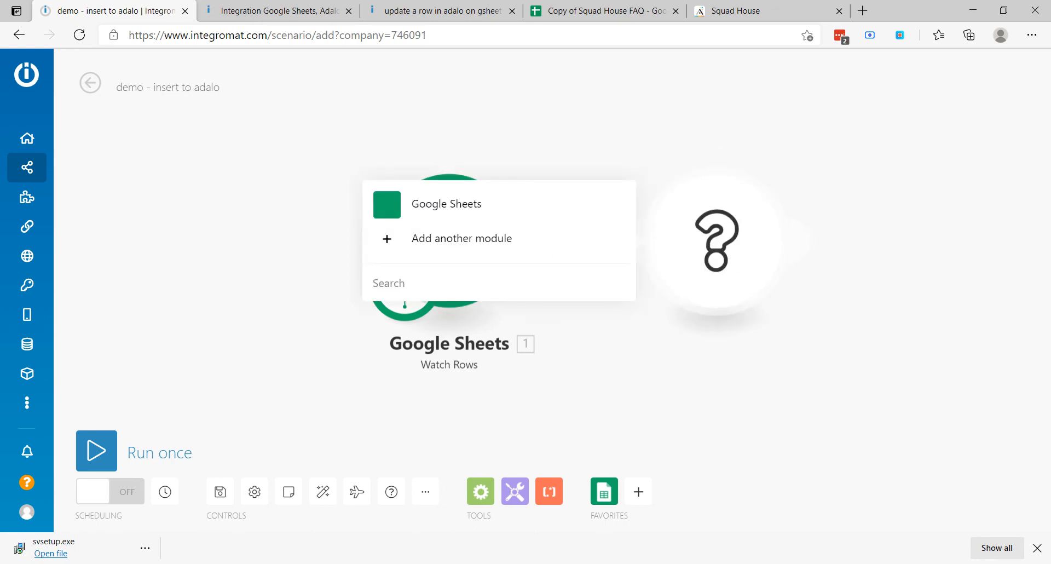
type("adalo")
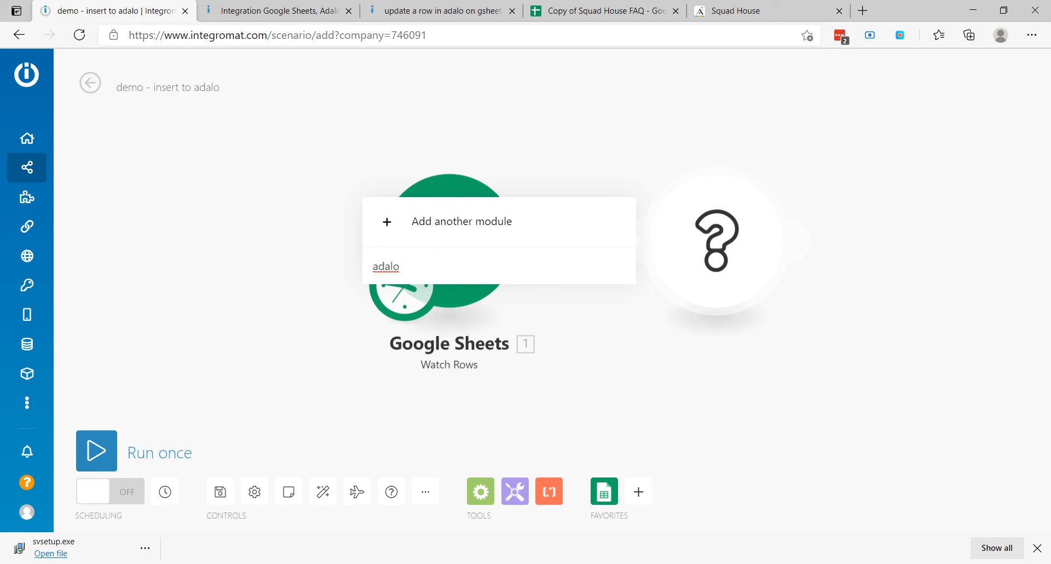
left_click(659, 563)
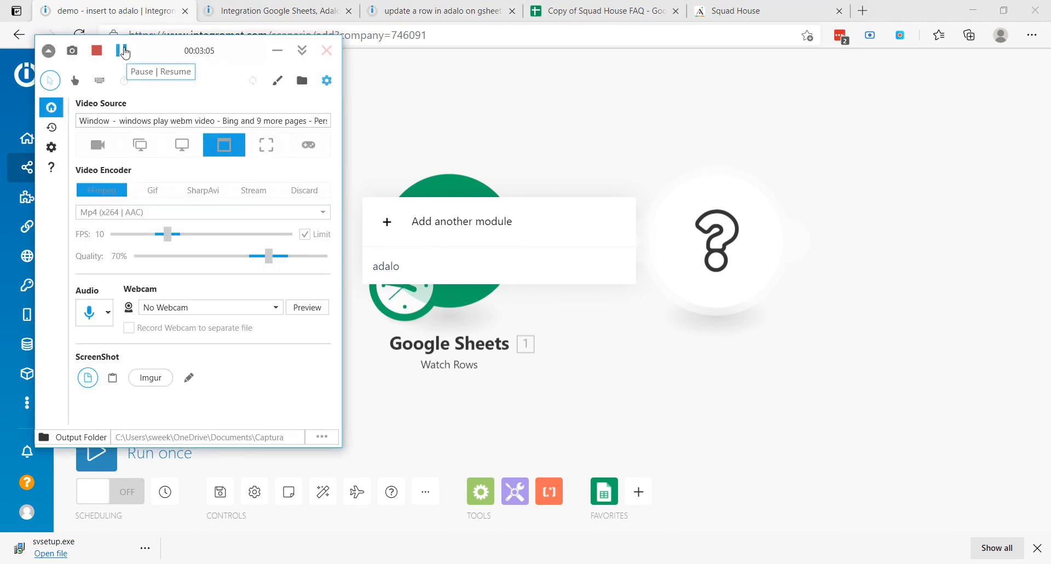
left_click(122, 50)
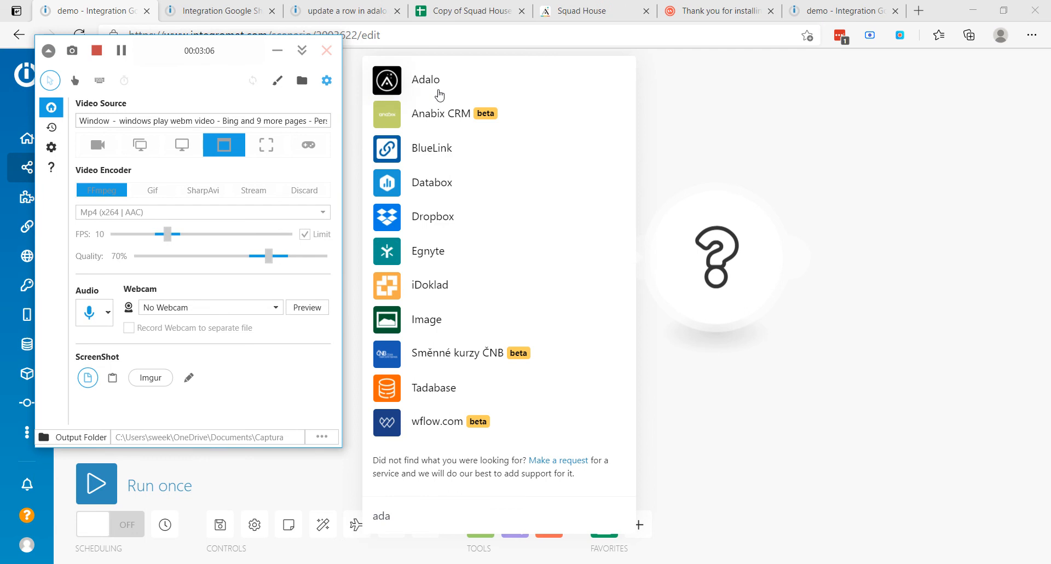
- Make the new module an Adalo module with the Add a Record action
left_click(438, 88)
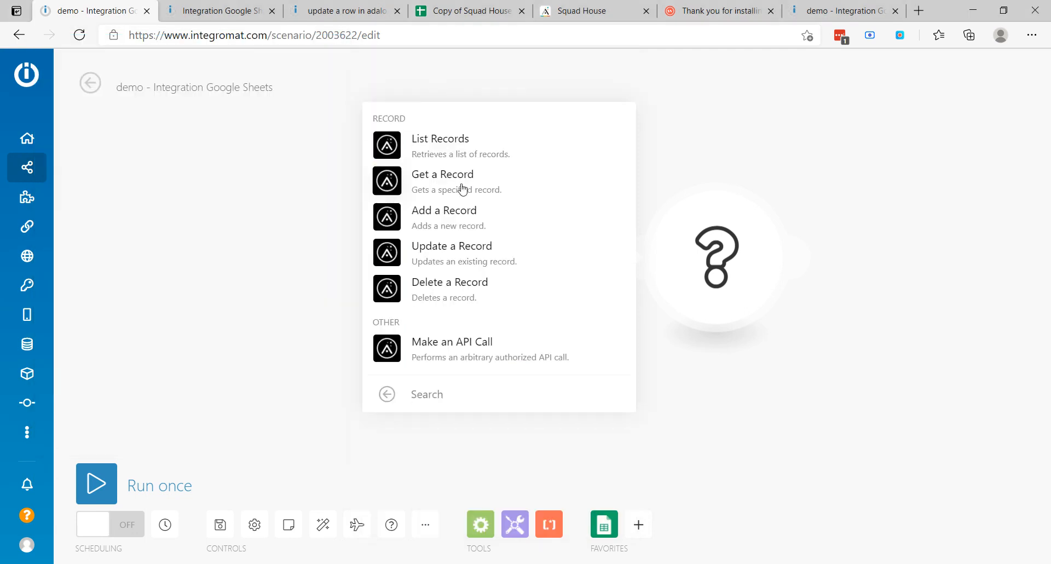
left_click(453, 226)
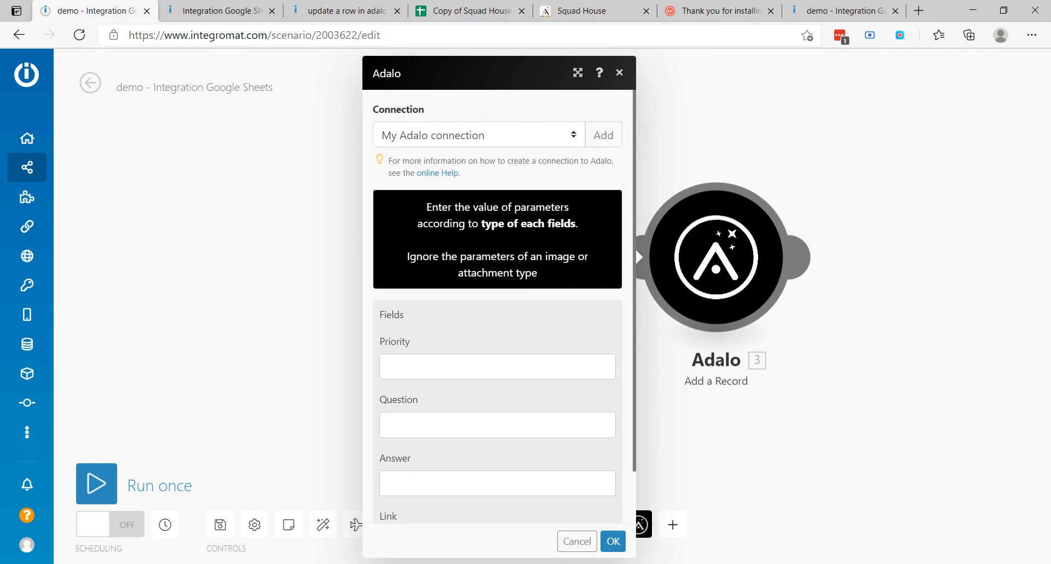
- Switch to the Squad House app in Adalo and open its App Access settings to find the API key
left_click(580, 18)
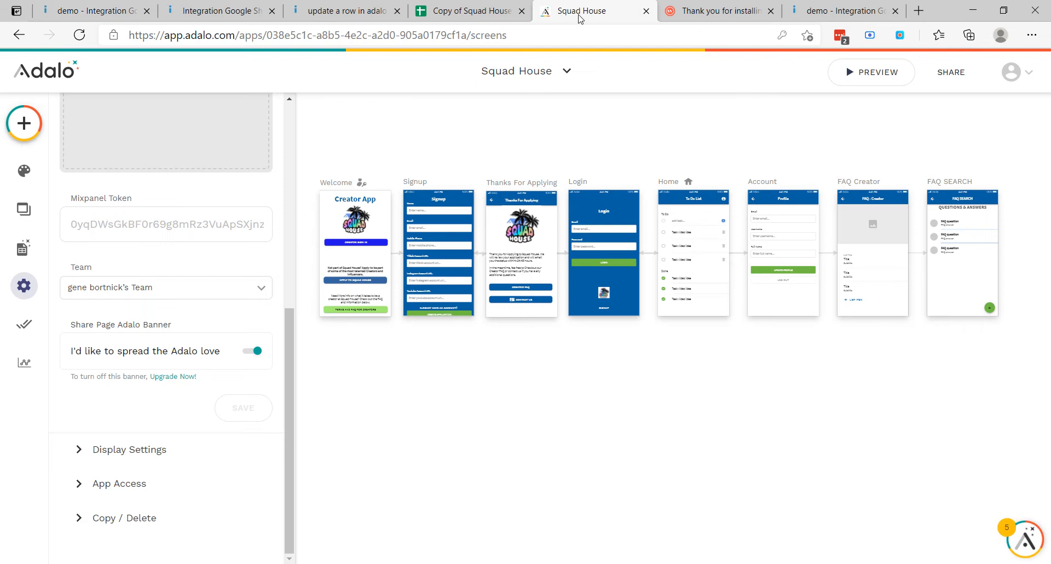
left_click(27, 291)
left_click(28, 290)
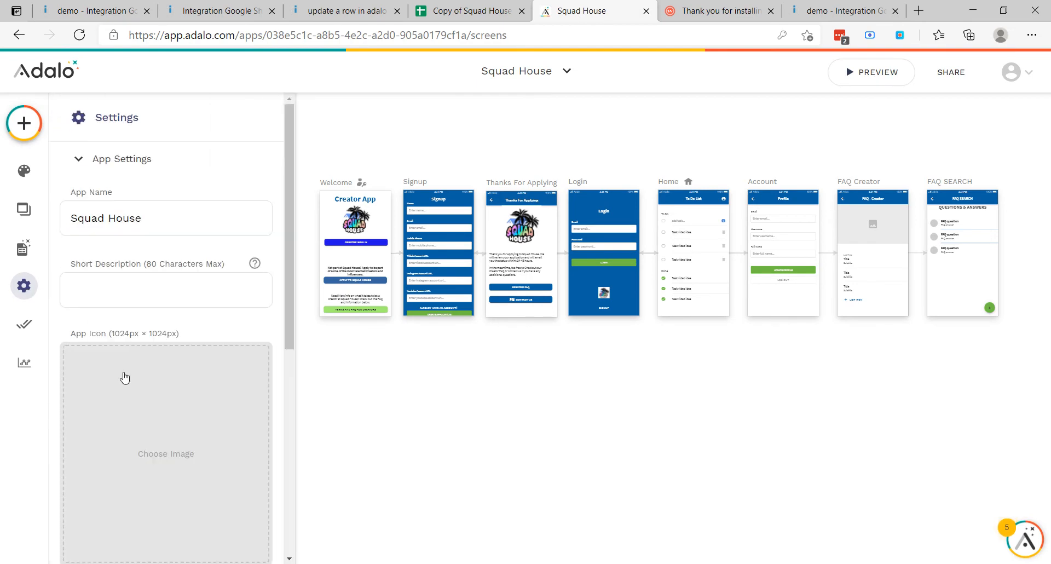
scroll(125, 377, "down", 7)
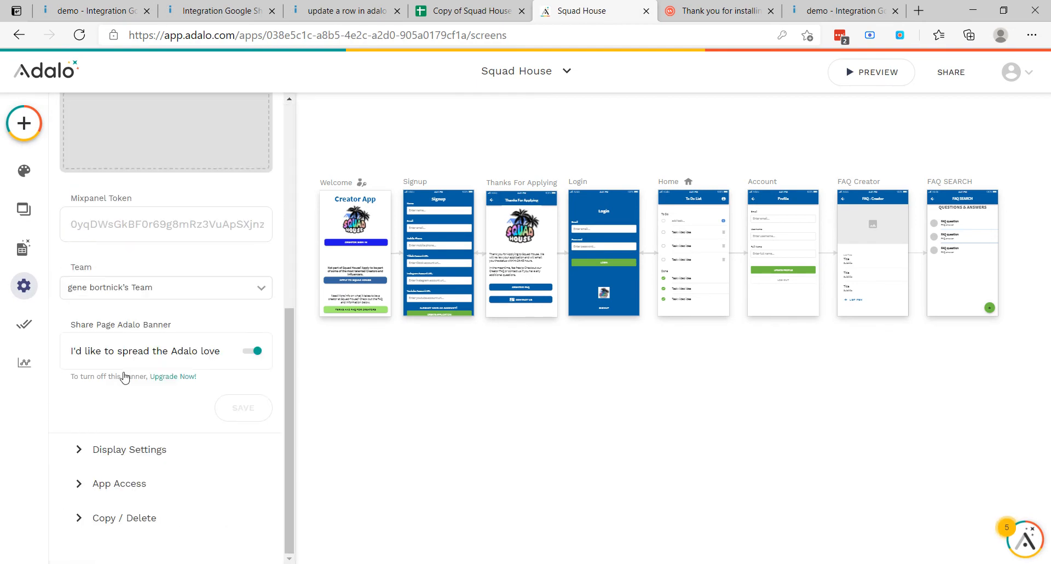
left_click(92, 483)
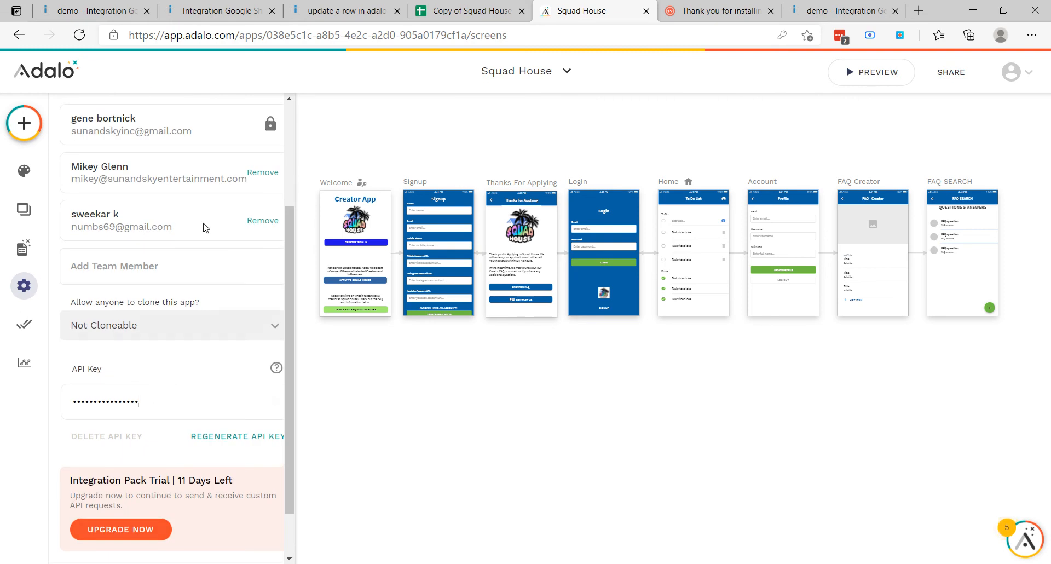
- Return to the demo scenario in Integromat and map the Adalo record's Priority field to Priority (A) and Question to Question (B)
left_click(360, 18)
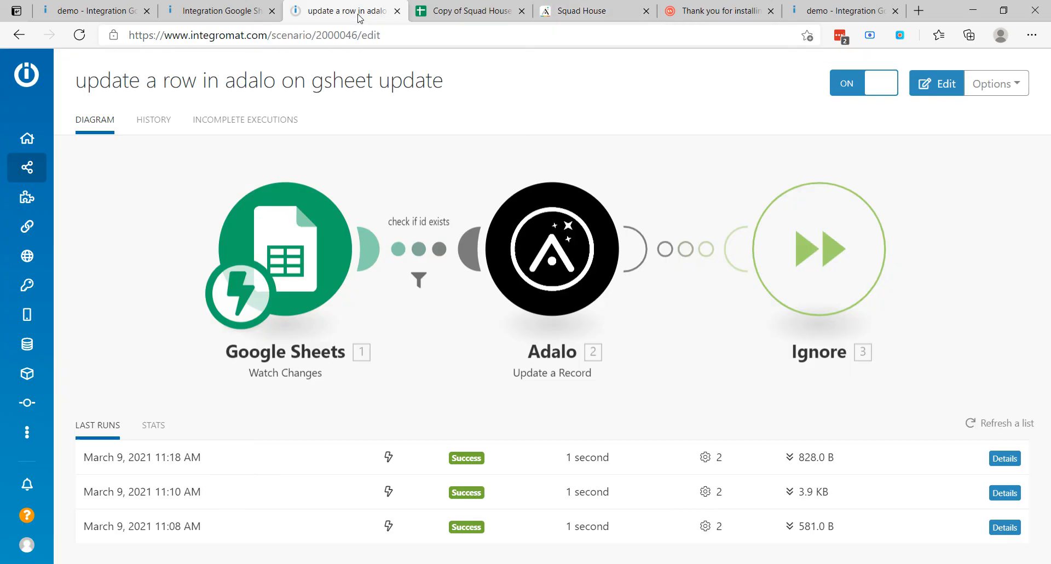
left_click(205, 17)
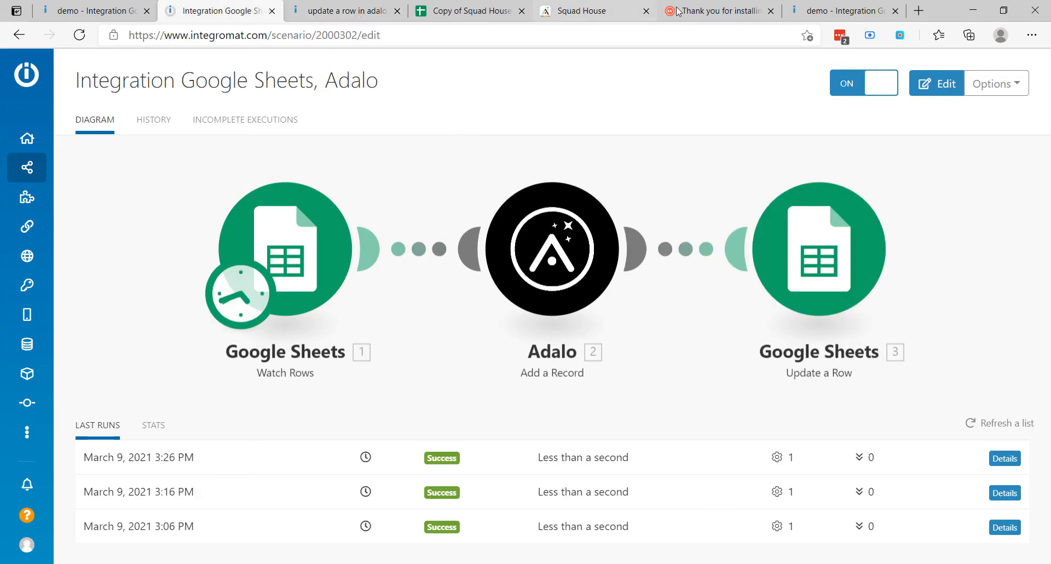
left_click(829, 17)
left_click(105, 9)
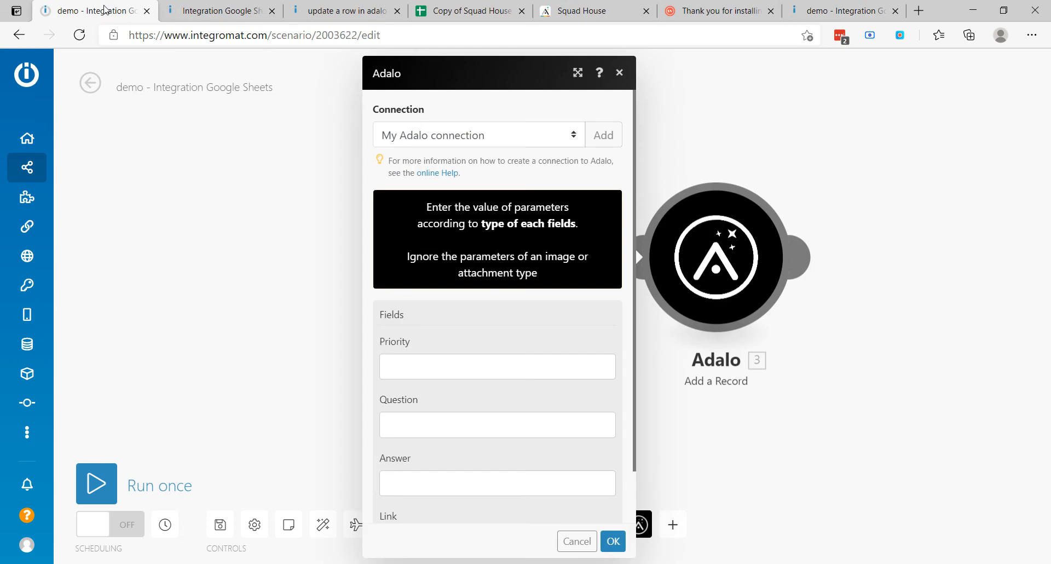
scroll(482, 352, "down", 1)
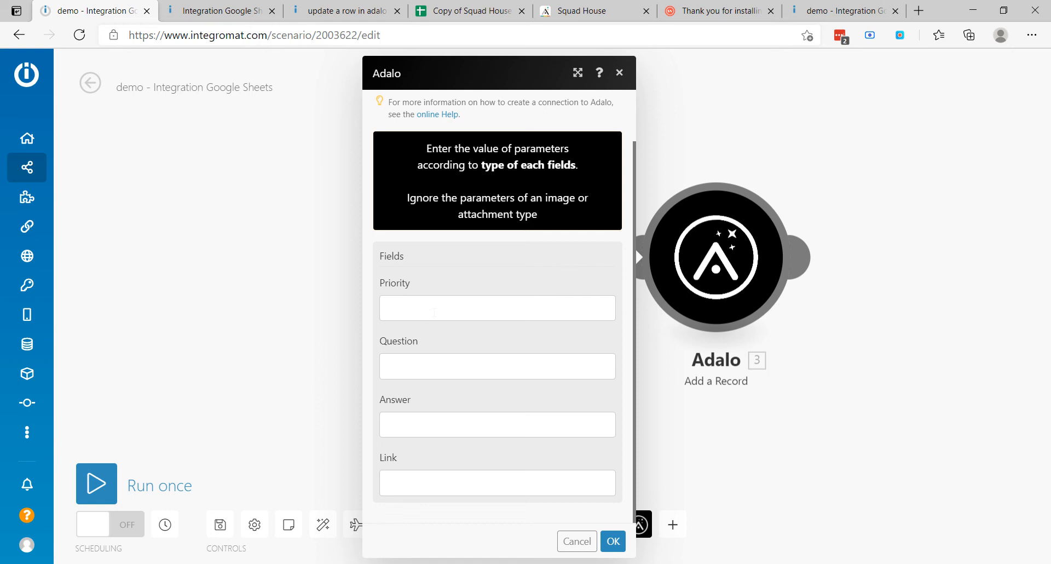
left_click(434, 312)
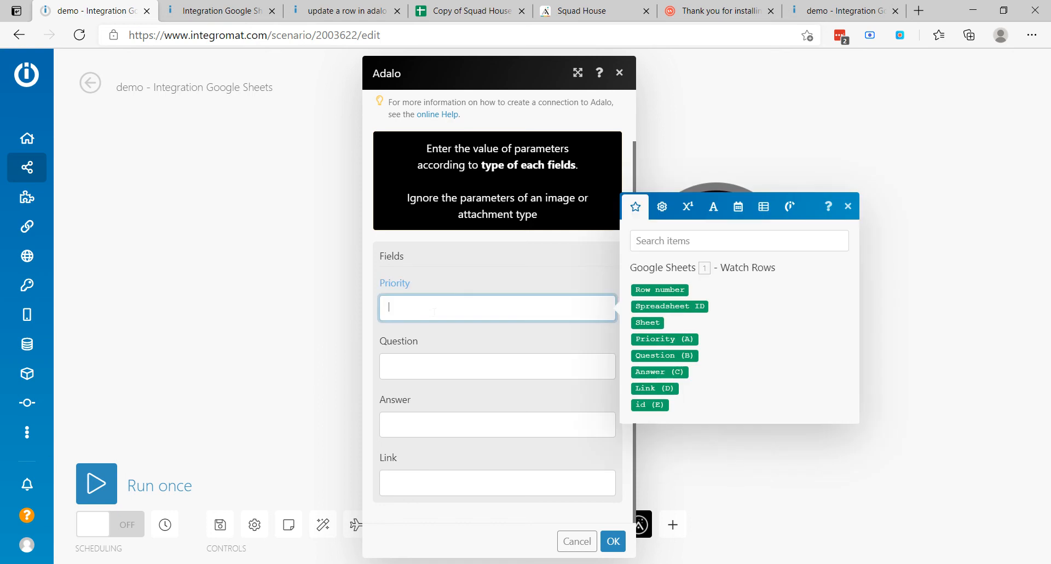
left_click(661, 339)
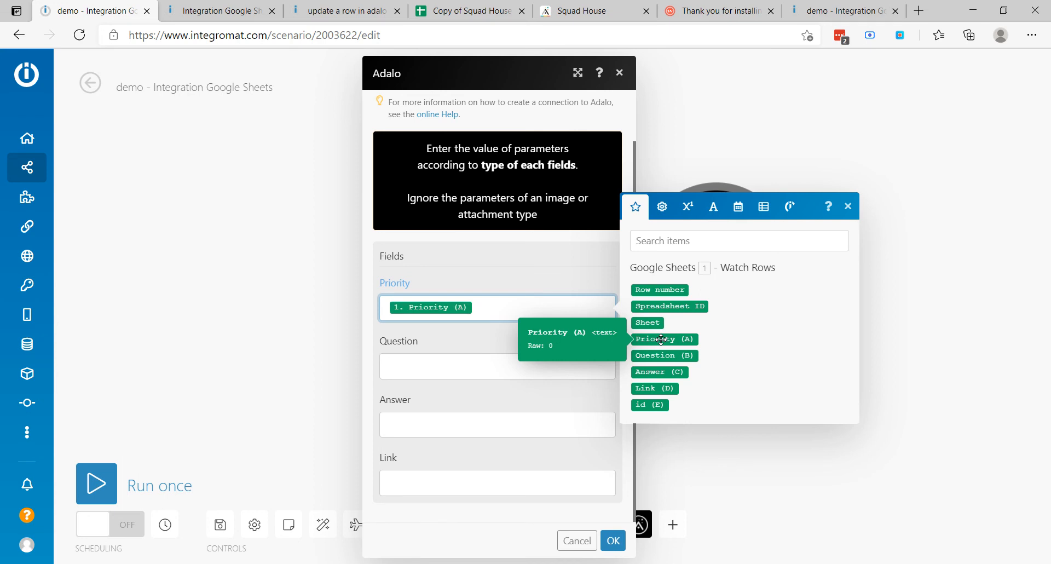
key("Tab")
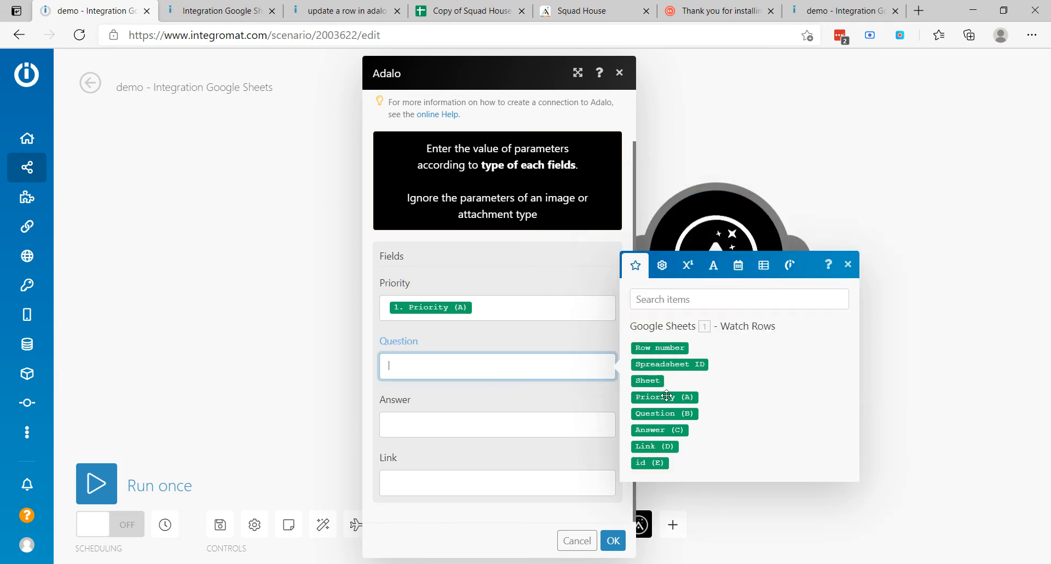
left_click(656, 414)
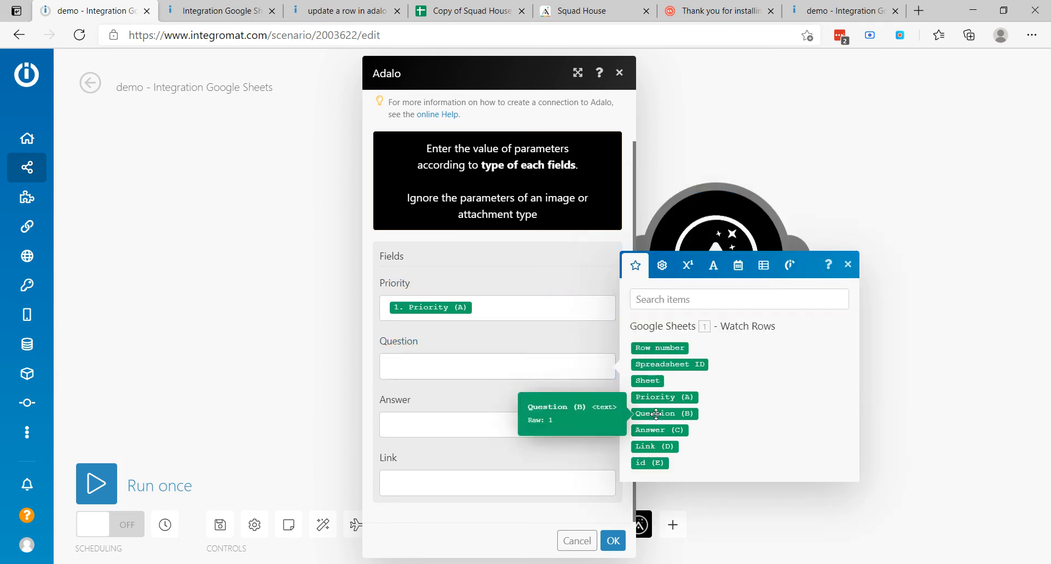
- Map the Adalo record's Answer field to Question (B) and its Link field to Link (D)
key("Tab")
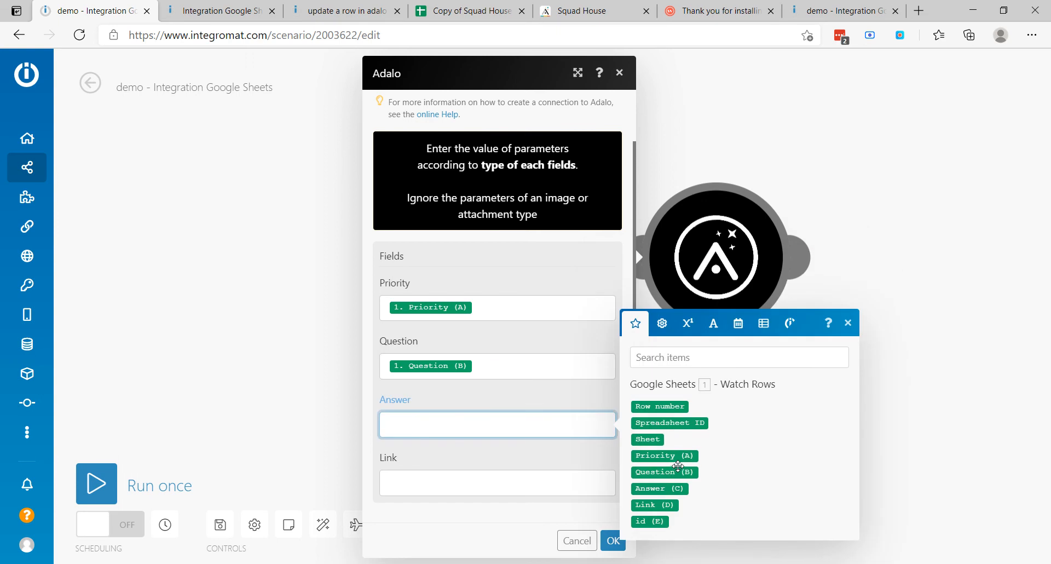
left_click(661, 471)
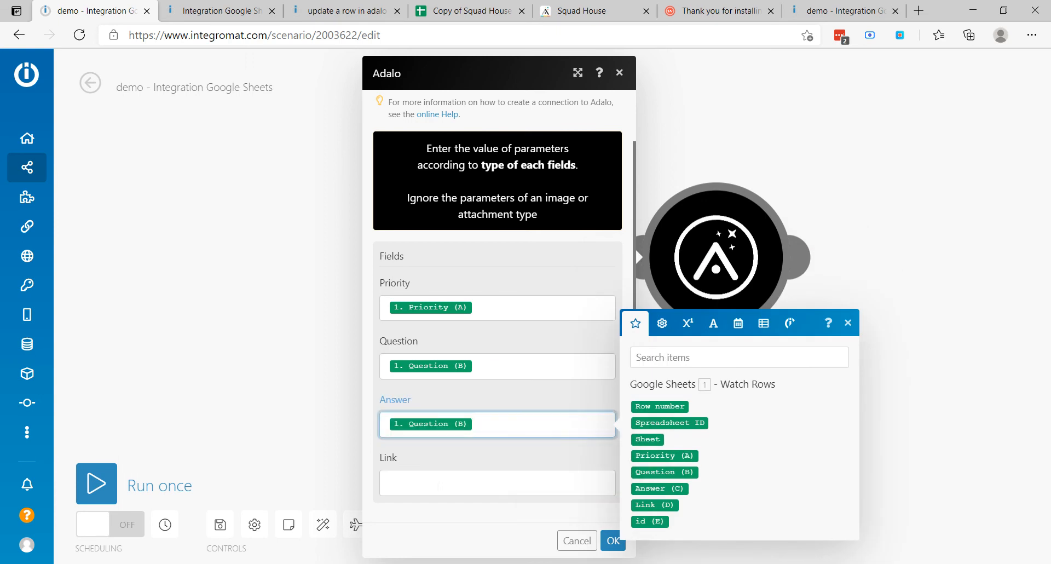
key("Tab")
left_click(646, 523)
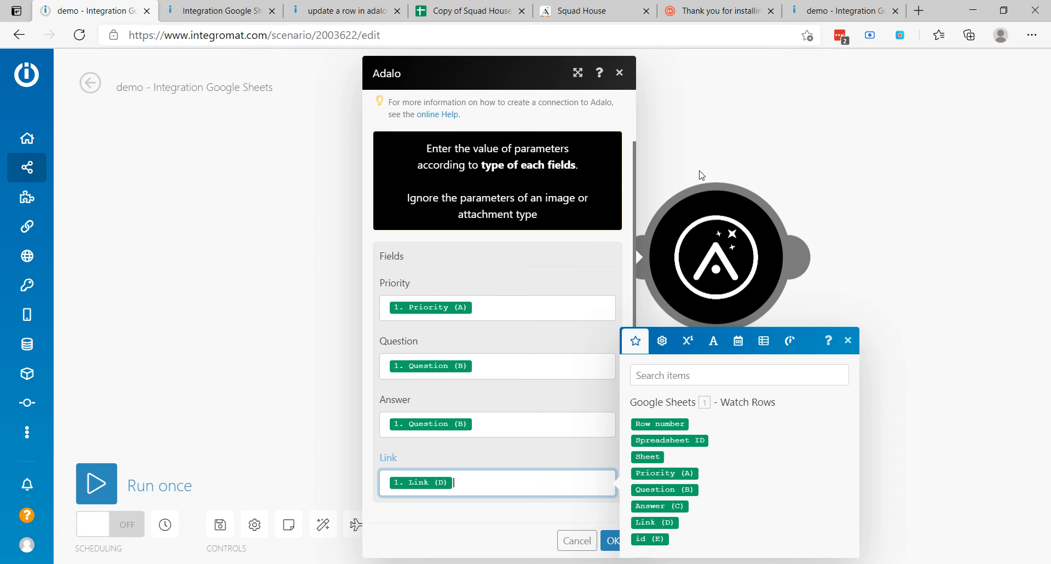
- Switch to the Squad House app in Adalo and examine the FAQ collection's properties in its database
left_click(605, 11)
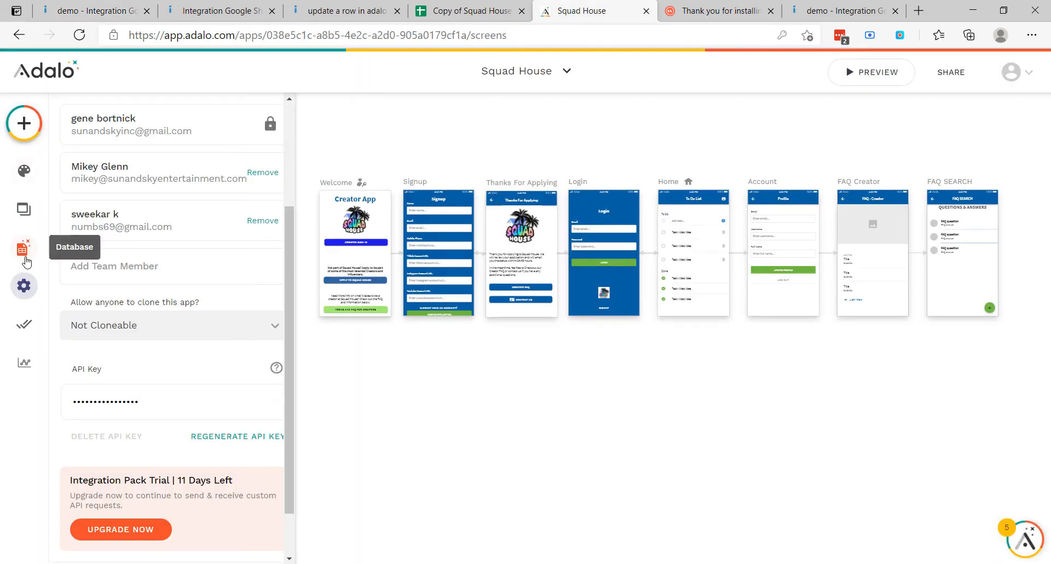
left_click(25, 258)
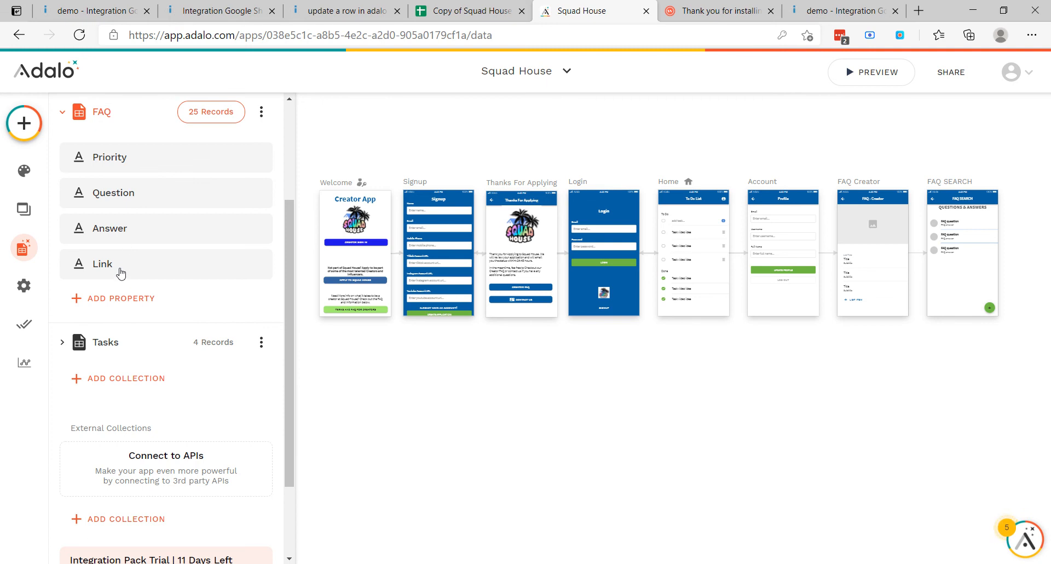
scroll(117, 273, "up", 2)
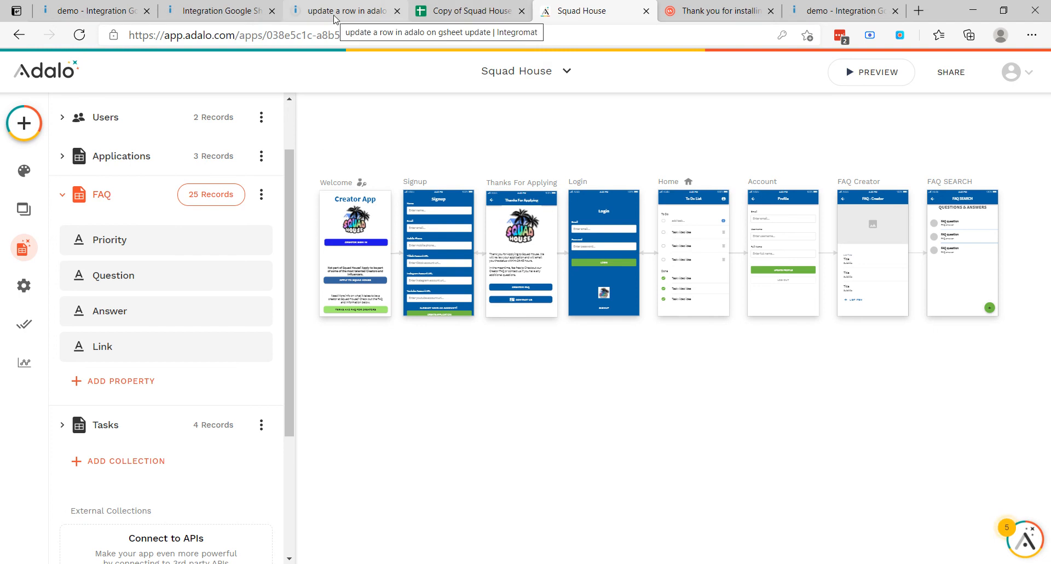
- Return to the demo scenario in Integromat, save the Adalo module's field mapping and run the scenario once
left_click(113, 7)
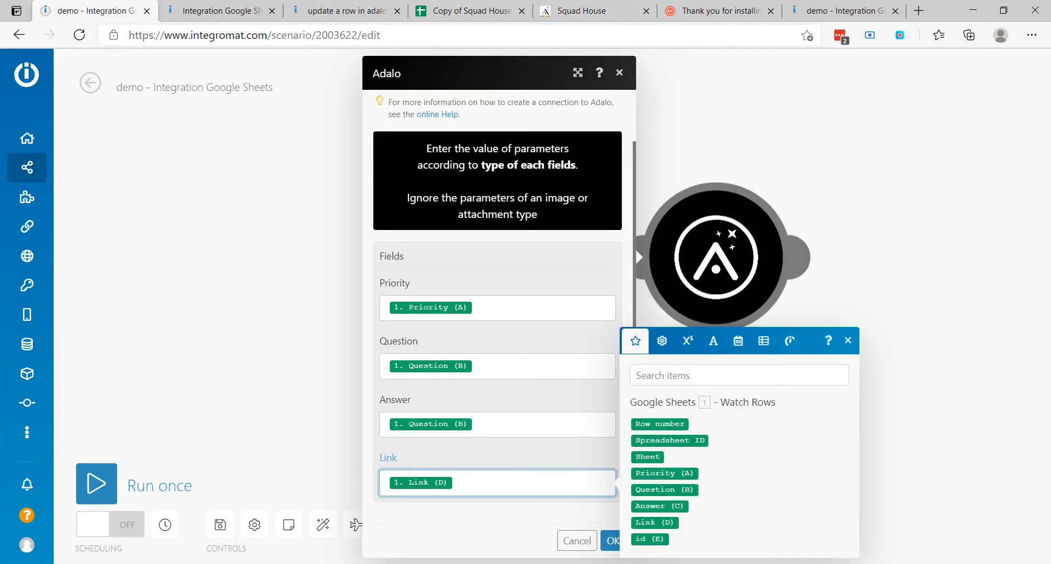
left_click(610, 541)
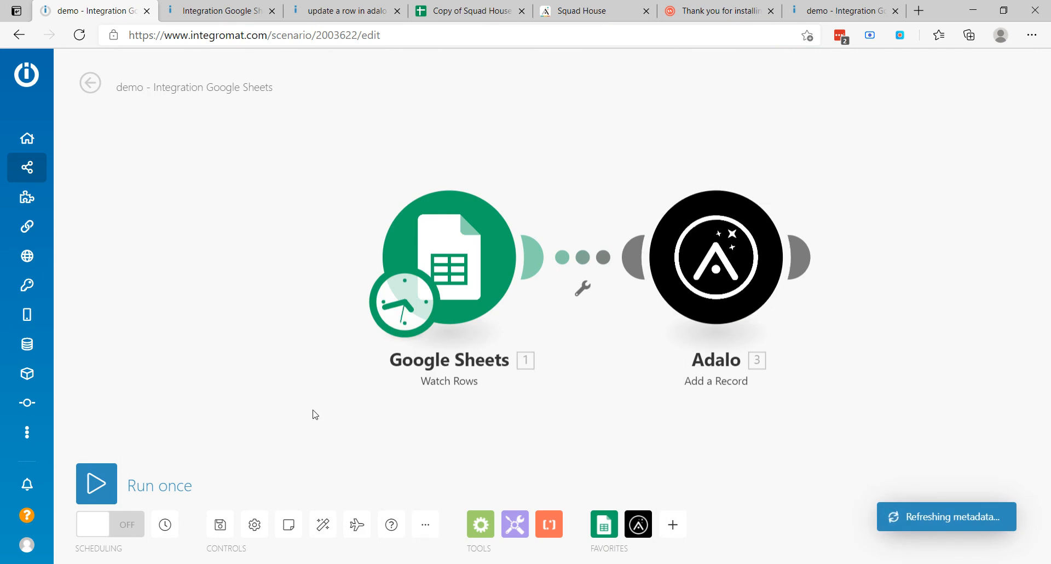
left_click(97, 483)
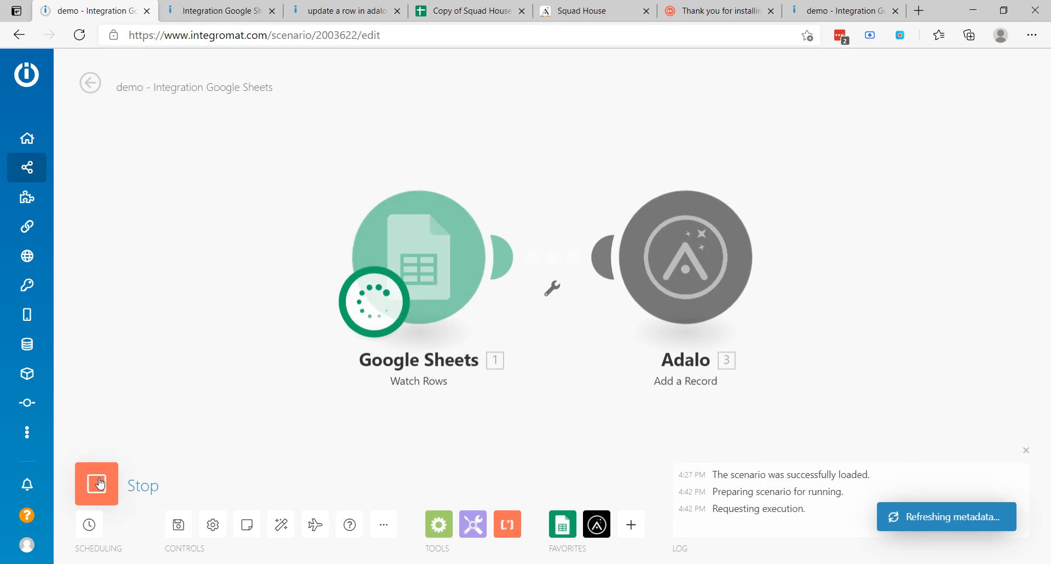
- Switch to the Copy of Squad House FAQ spreadsheet and duplicate row 29 into row 31
left_click(484, 16)
scroll(330, 268, "down", 15)
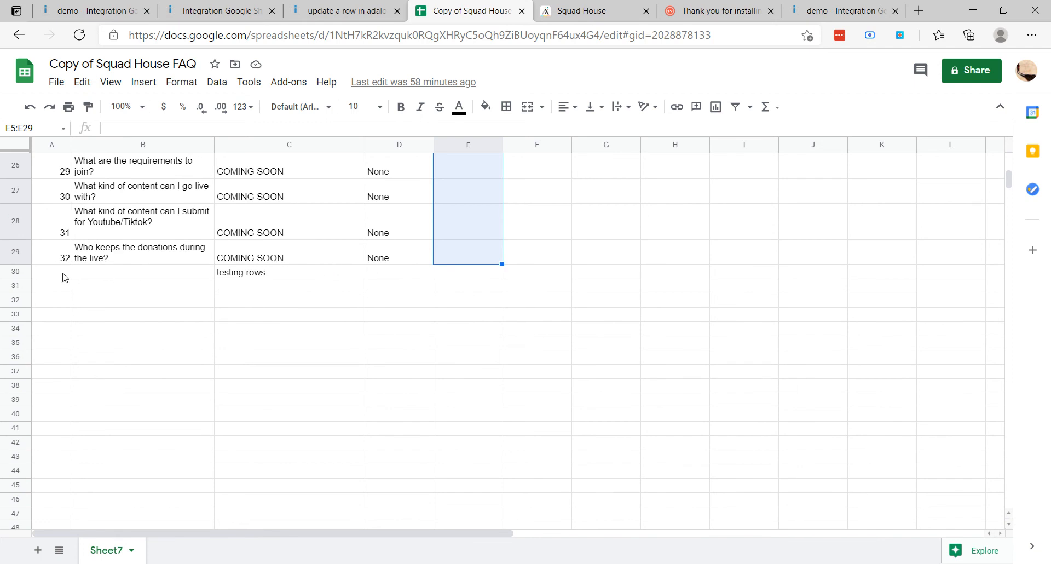
left_click(19, 270)
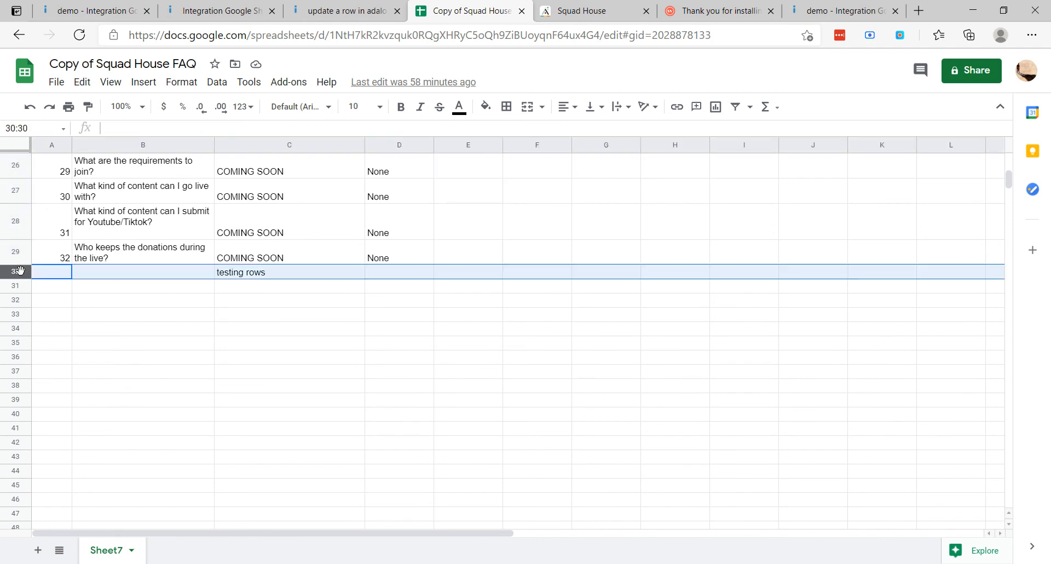
left_click(18, 256)
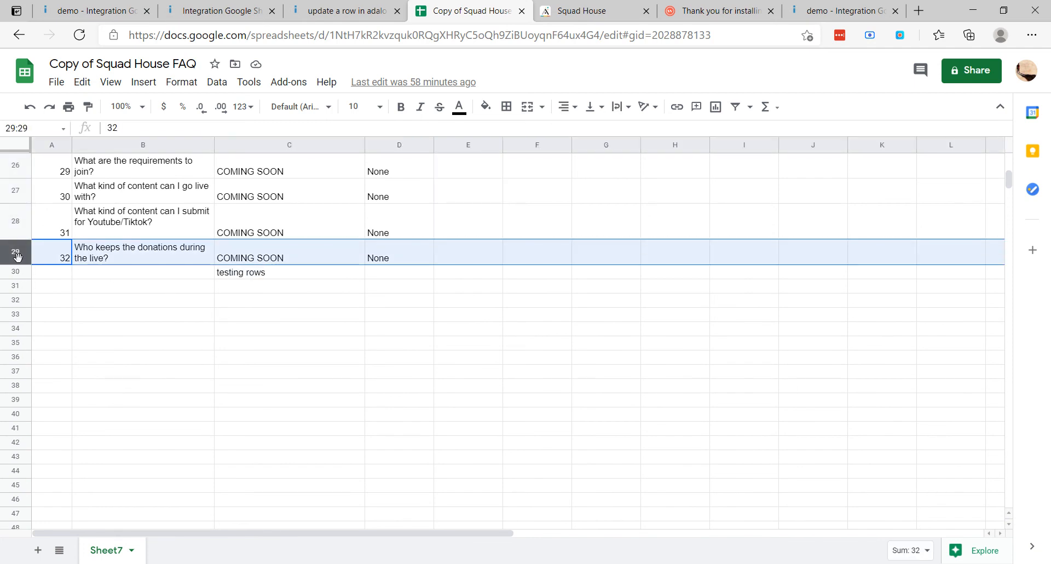
key("ctrl+c")
left_click(18, 285)
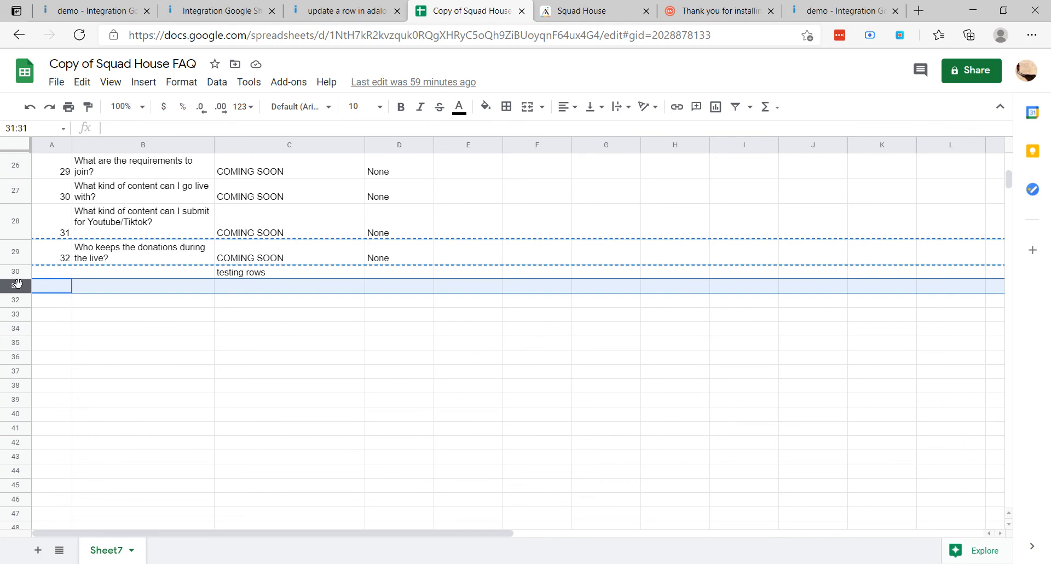
key("ctrl+v")
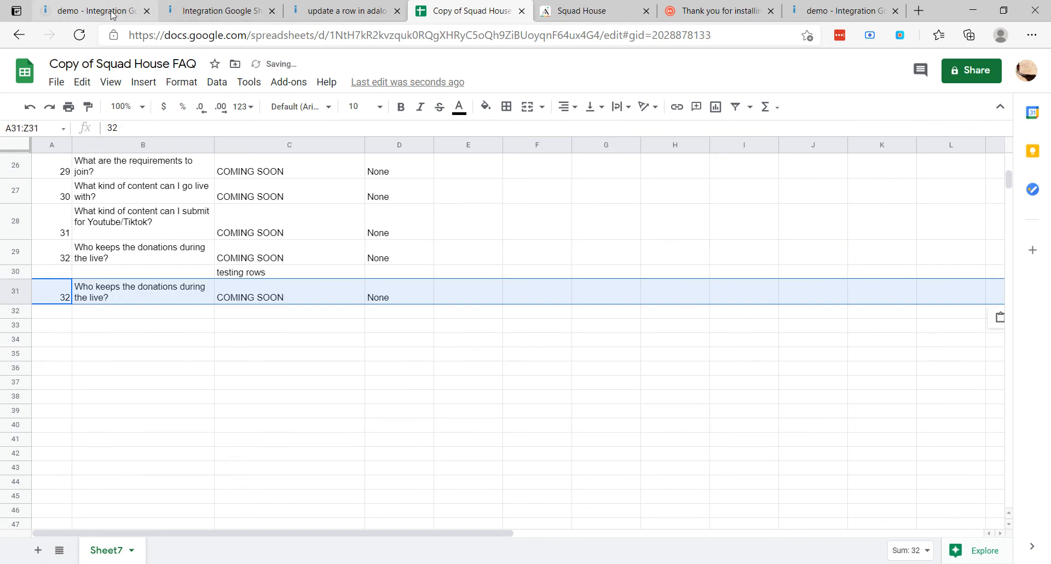
- Switch back to the running demo scenario in Integromat and review the output bundles of the Google Sheets module
left_click(111, 14)
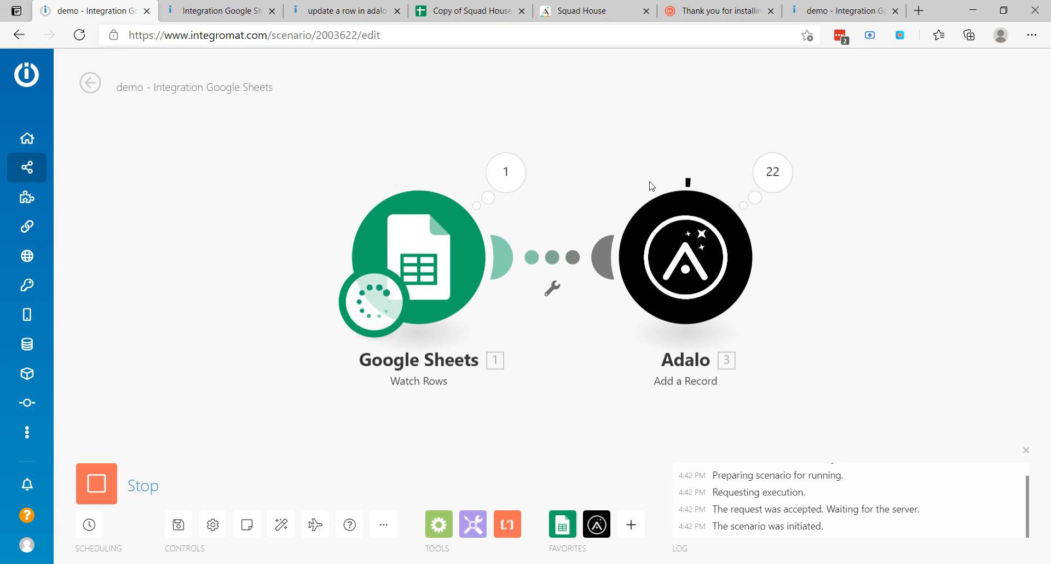
left_click(507, 173)
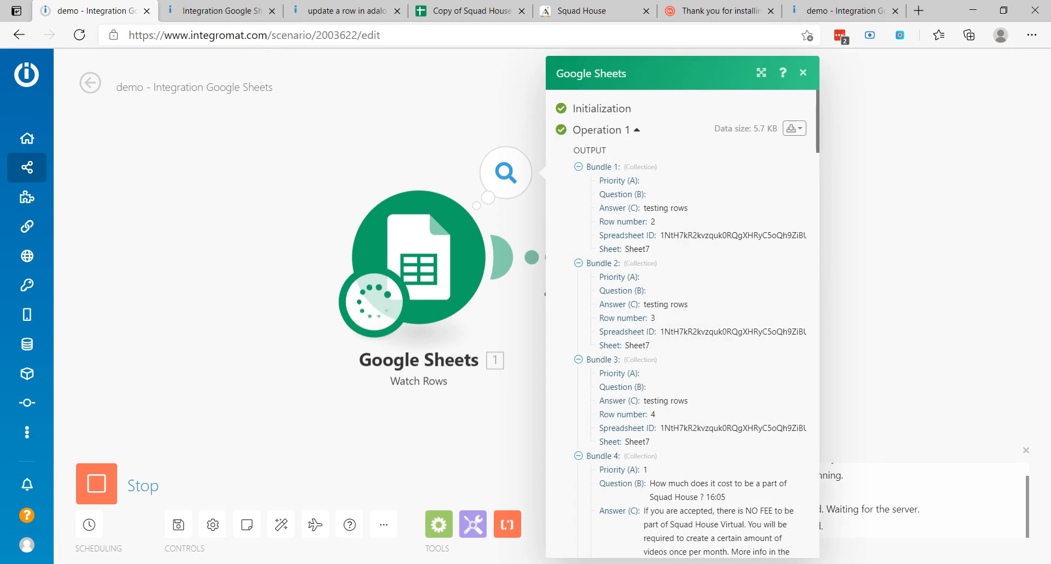
scroll(678, 340, "down", 3)
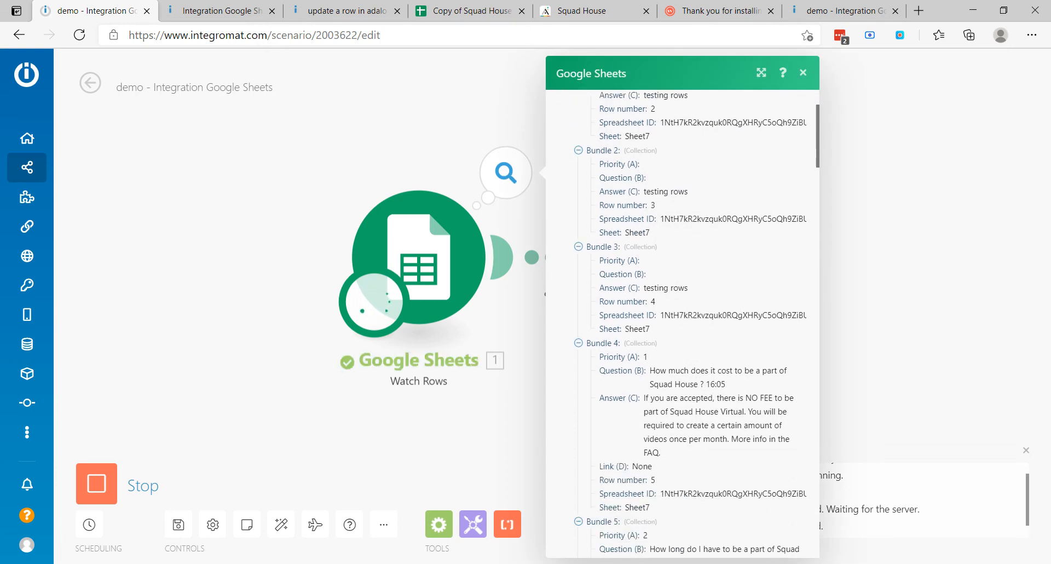
scroll(628, 335, "down", 2)
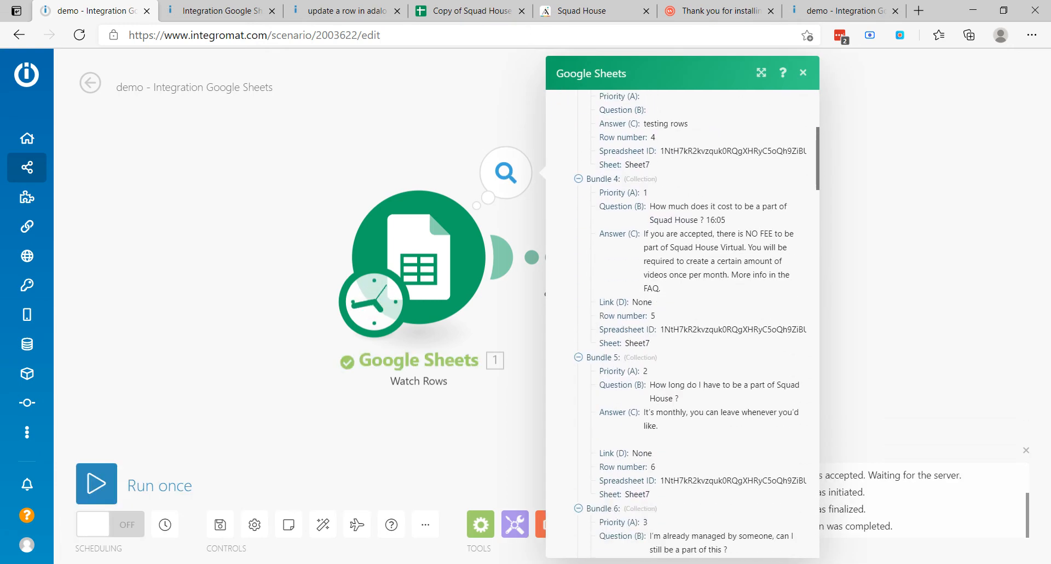
scroll(629, 340, "down", 7)
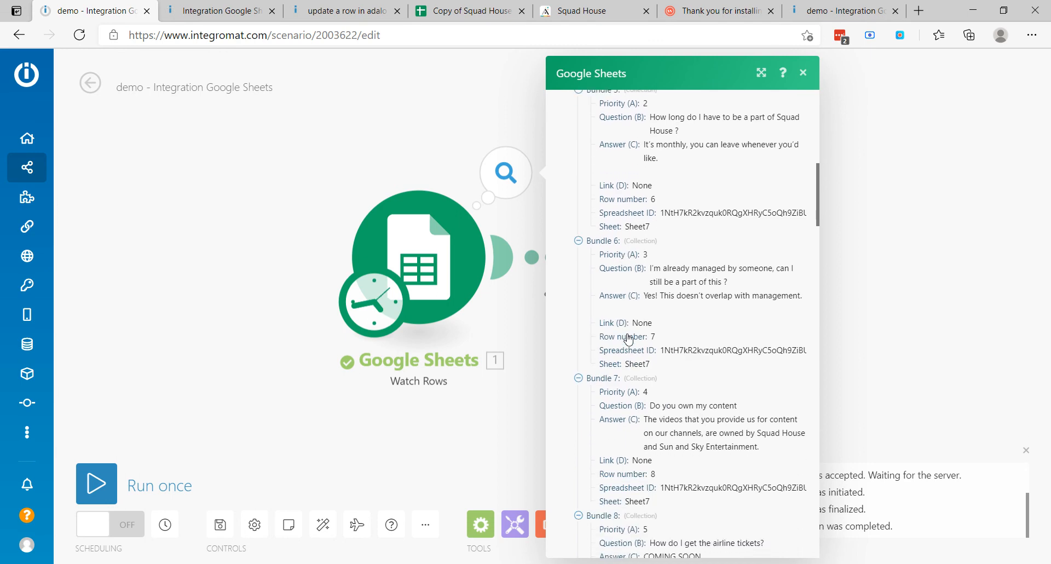
scroll(628, 334, "up", 10)
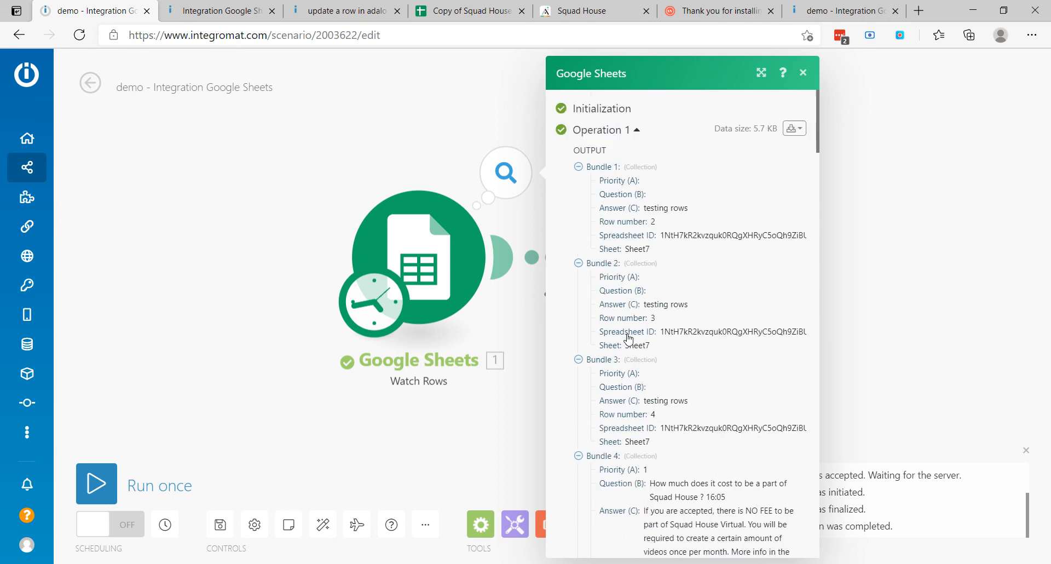
left_click(804, 76)
- Review the list of operations that the Adalo module performed in this run
left_click(772, 189)
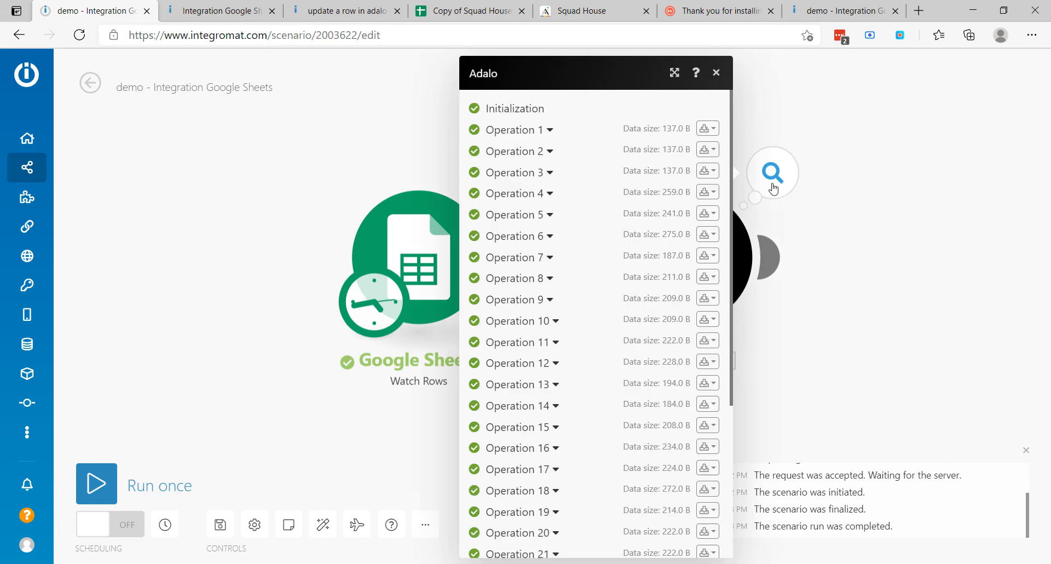
scroll(602, 307, "down", 4)
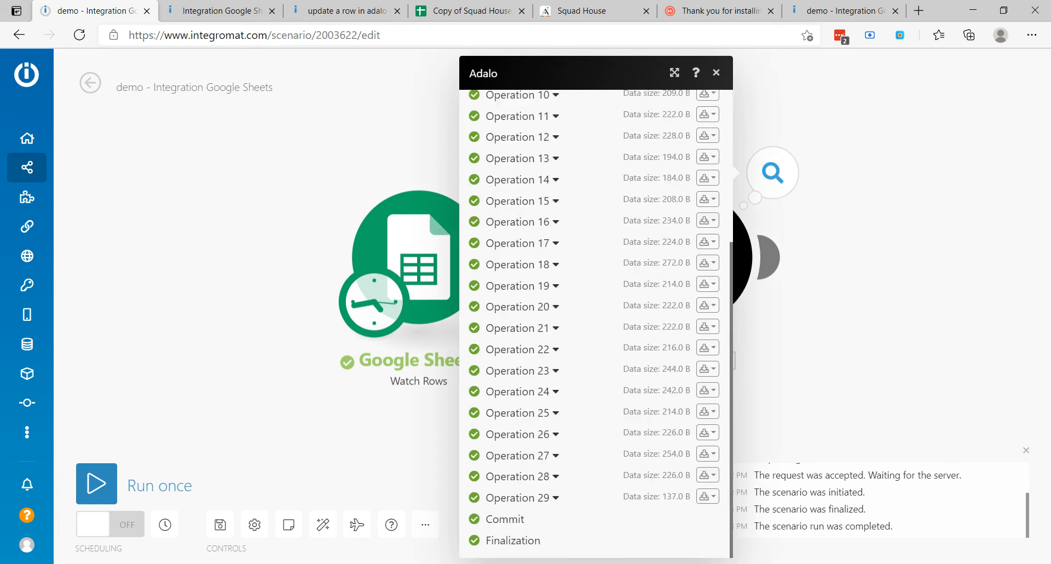
scroll(596, 306, "up", 4)
left_click(716, 72)
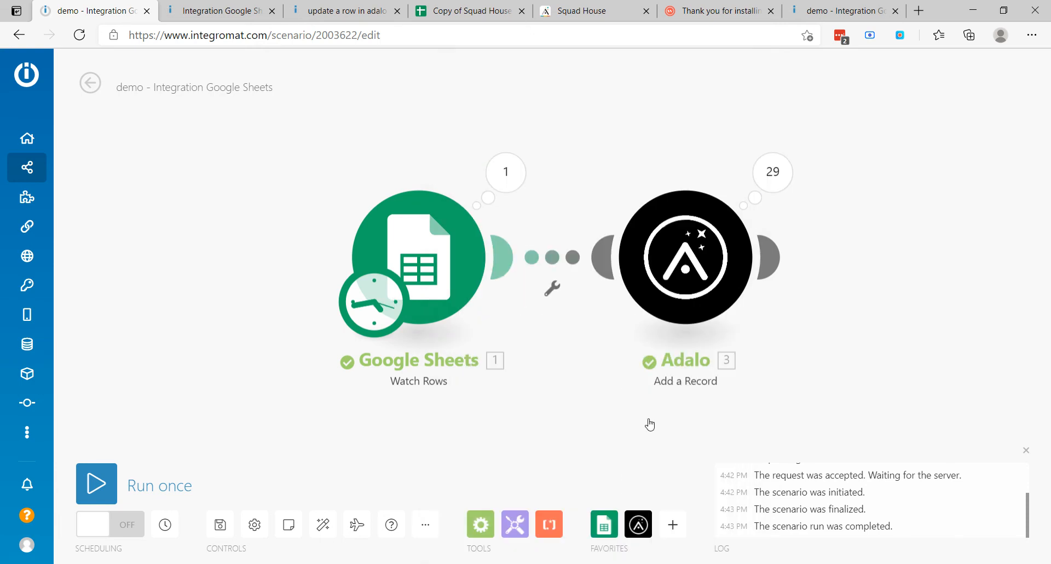
left_click(635, 563)
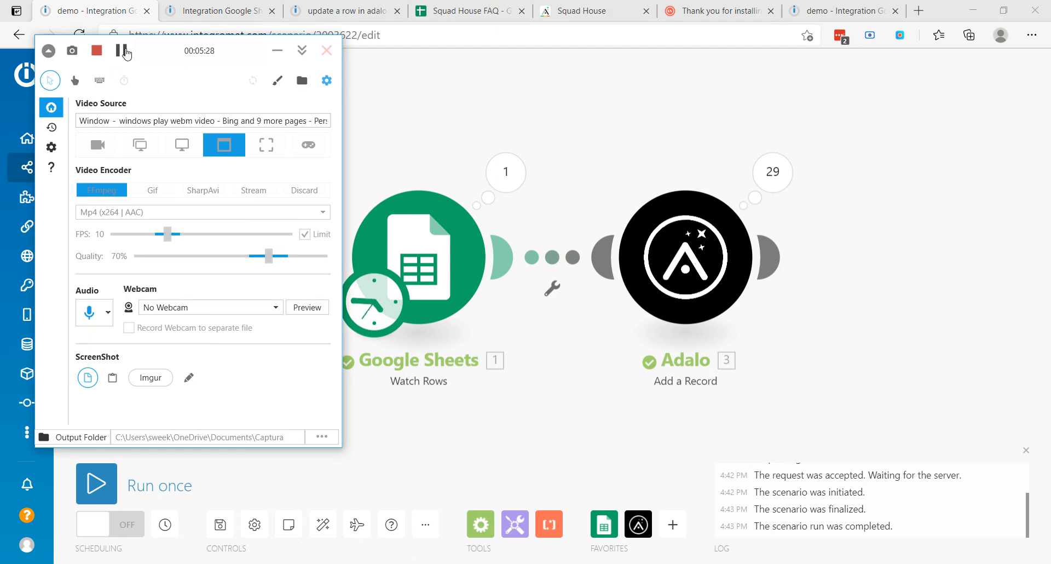
left_click(277, 50)
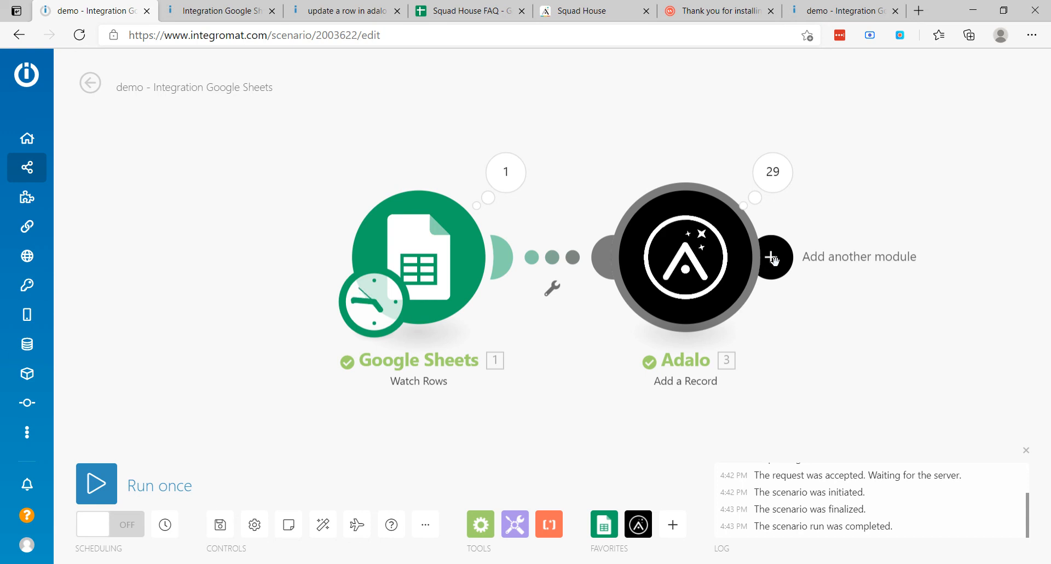
- Add a Google Sheets Update a Row module after the Adalo module in the scenario
left_click(773, 259)
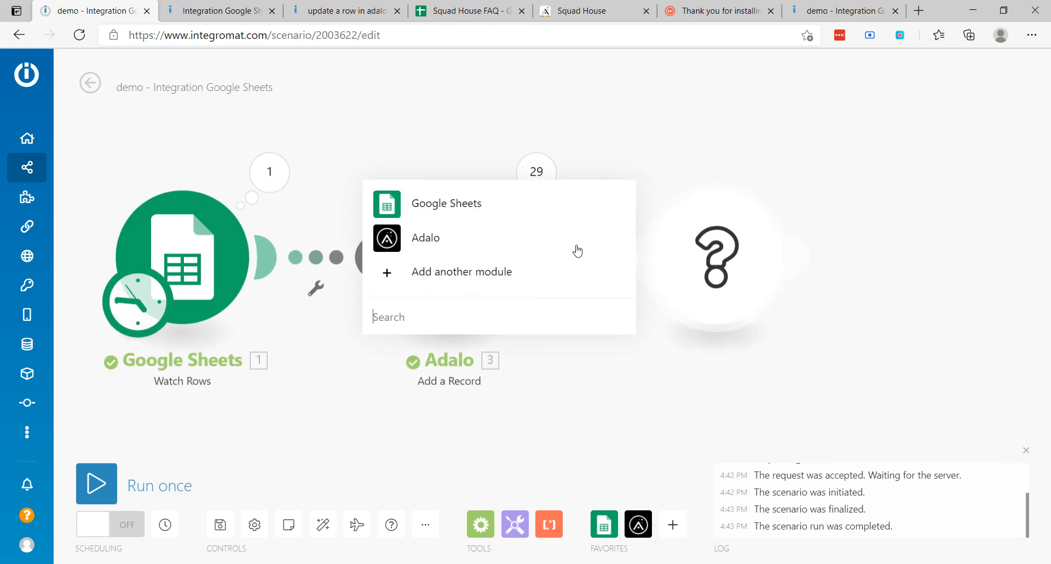
left_click(494, 209)
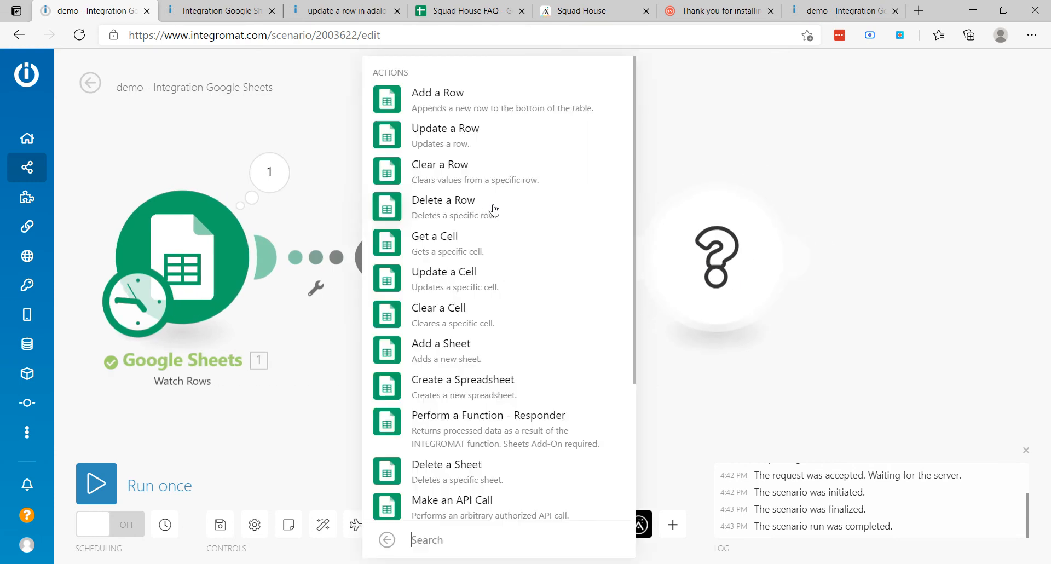
left_click(452, 134)
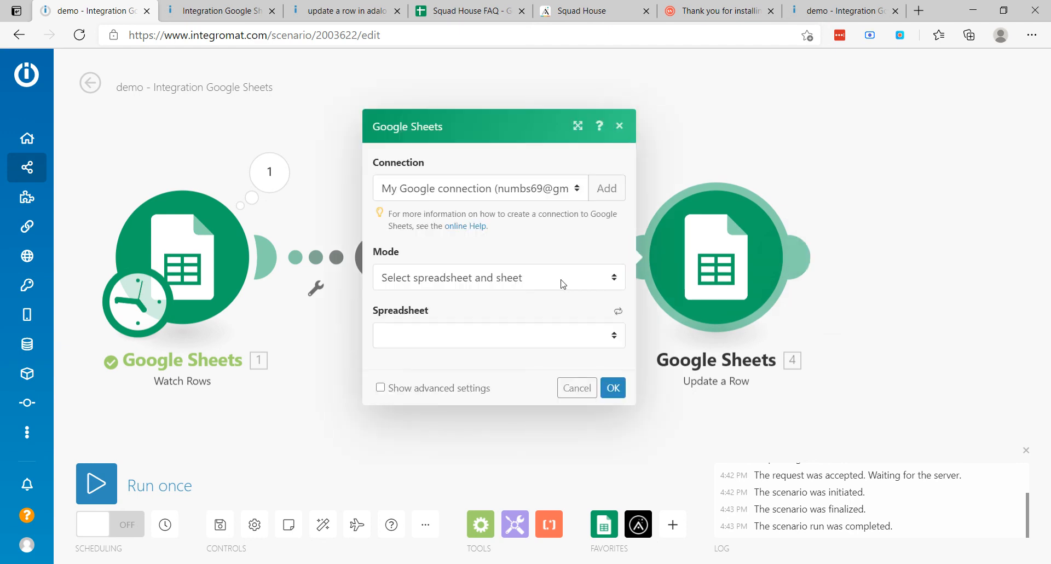
- Point the Update a Row module to Sheet7 of the Copy of Squad House FAQ spreadsheet, using the Select spreadsheet and sheet mode
left_click(534, 284)
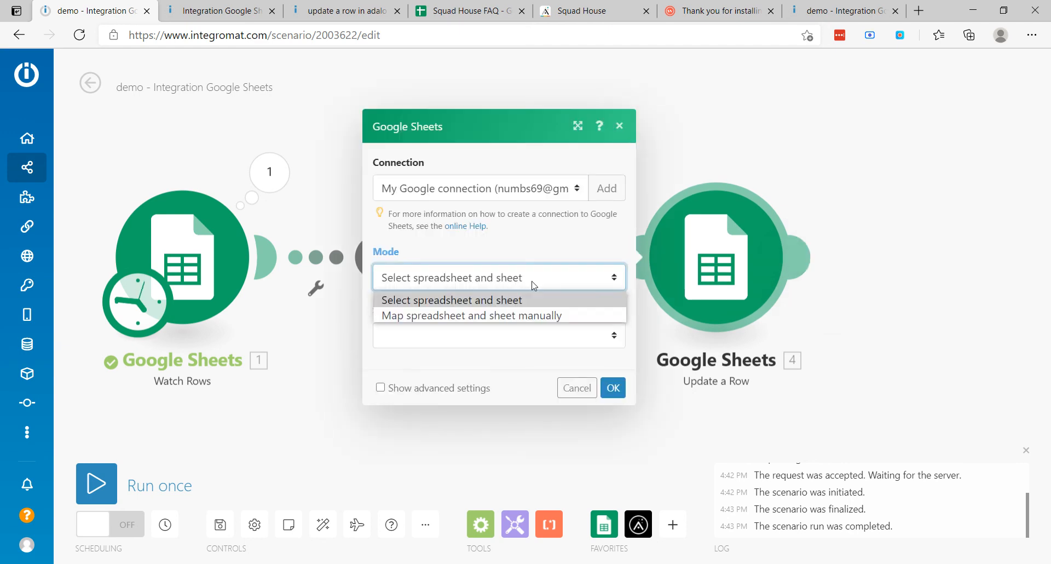
left_click(498, 307)
left_click(485, 343)
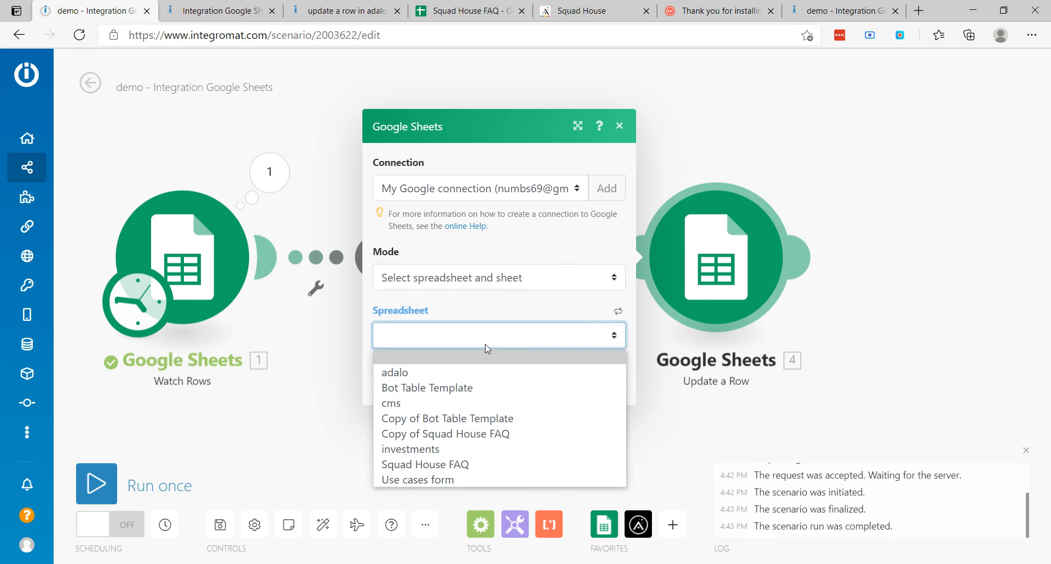
left_click(481, 342)
left_click(480, 341)
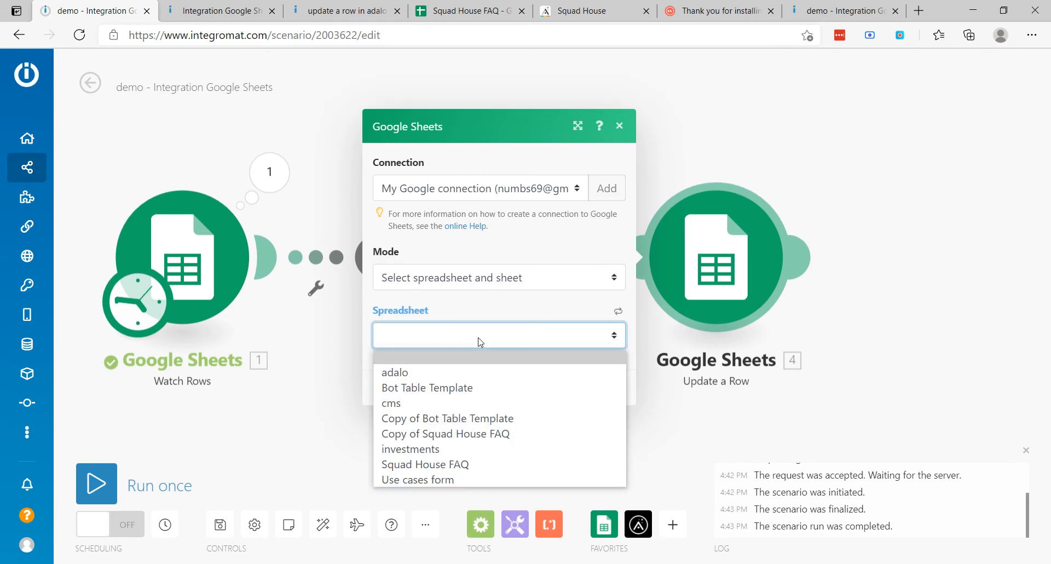
left_click(465, 434)
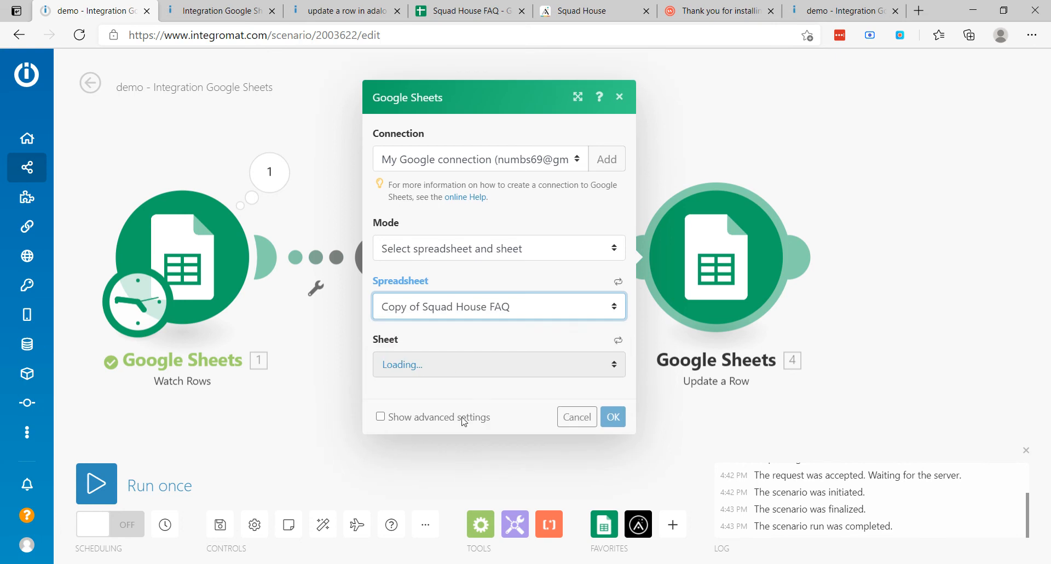
left_click(450, 371)
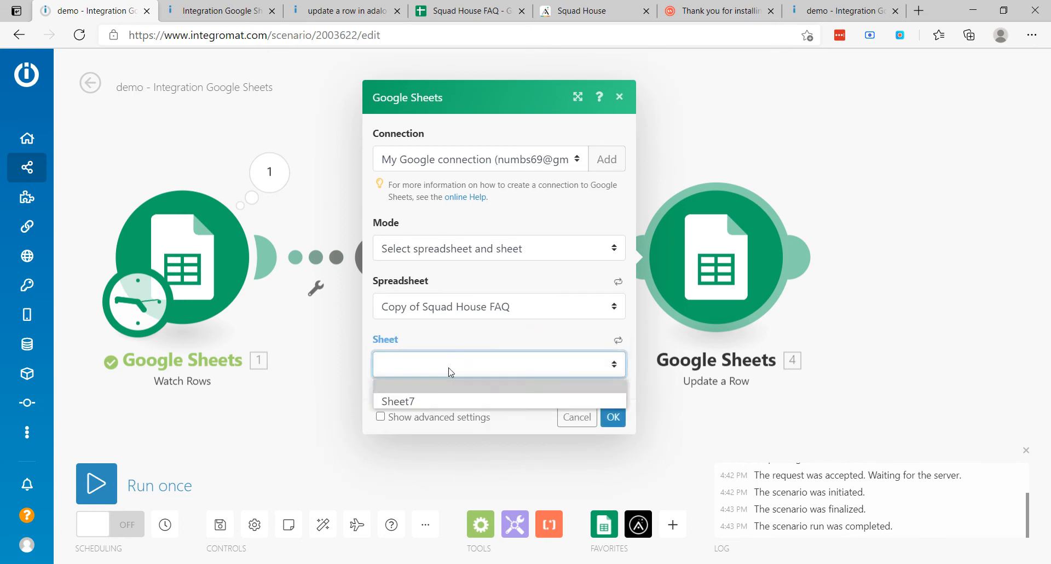
left_click(435, 402)
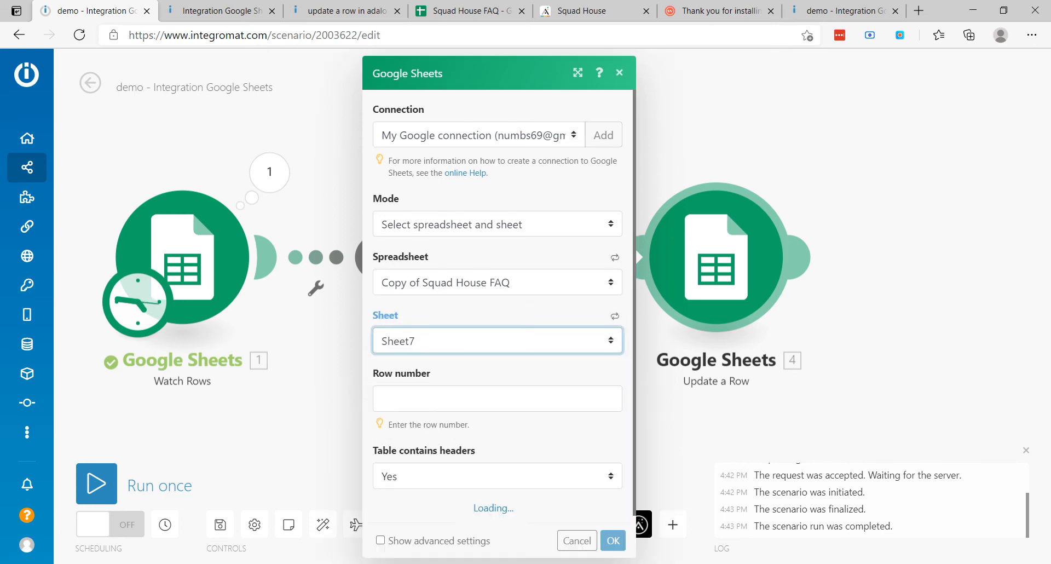
- Map the row number to the Watch Rows Row number and id (E) to the Adalo Record ID, and save the module
left_click(414, 390)
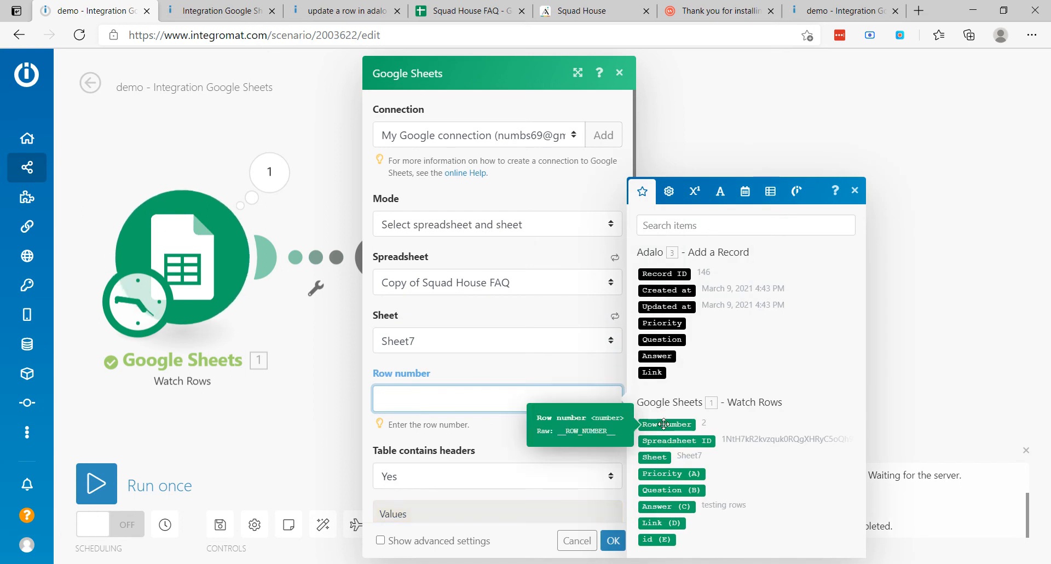
left_click(664, 423)
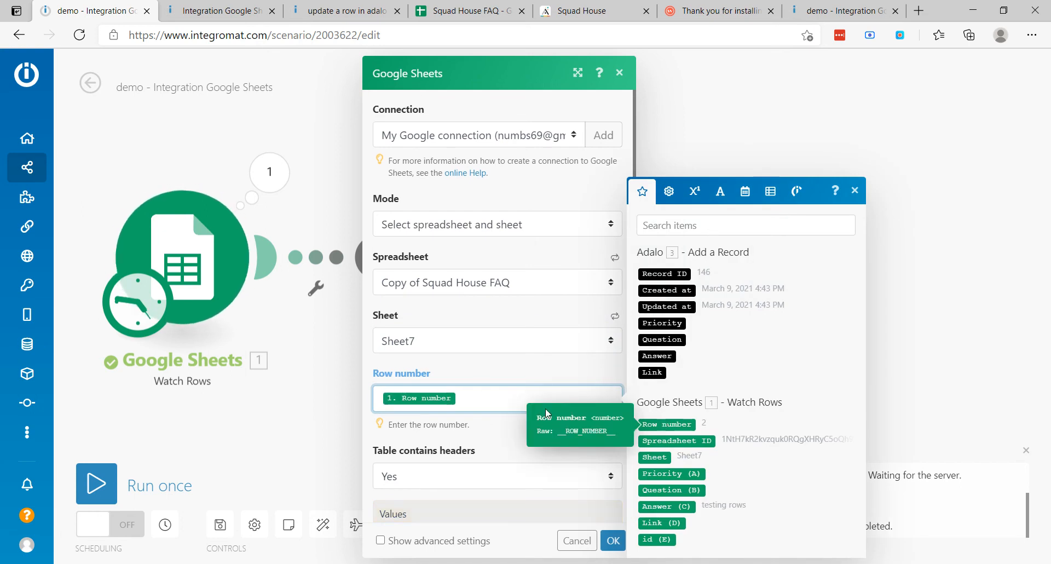
scroll(501, 385, "down", 7)
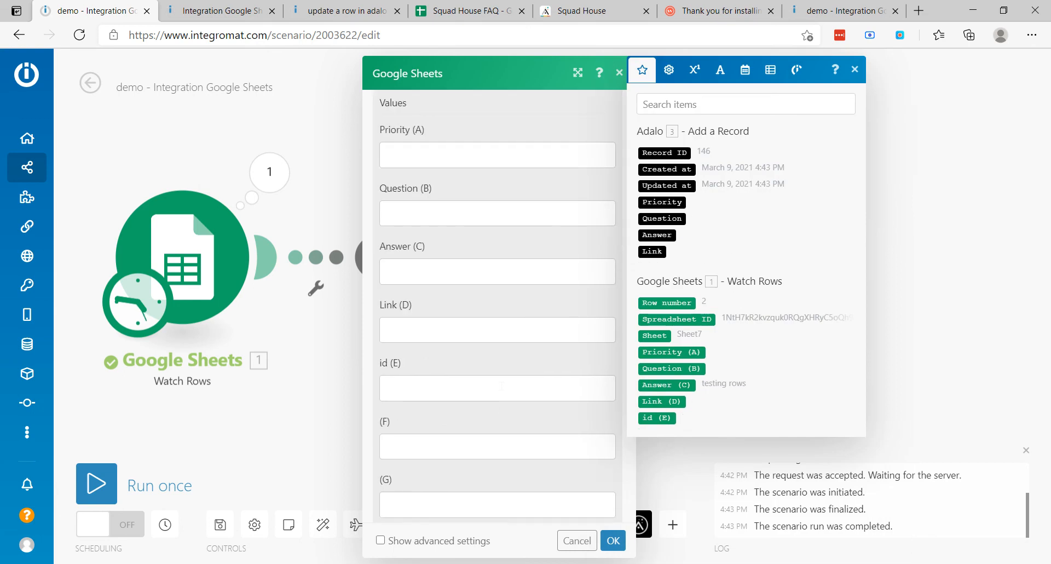
left_click(448, 386)
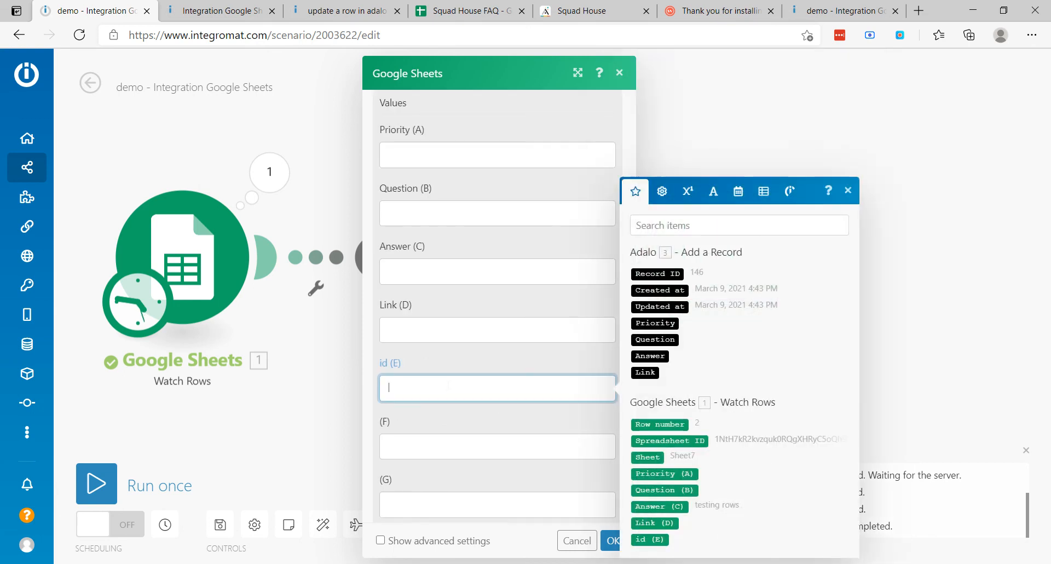
left_click(674, 275)
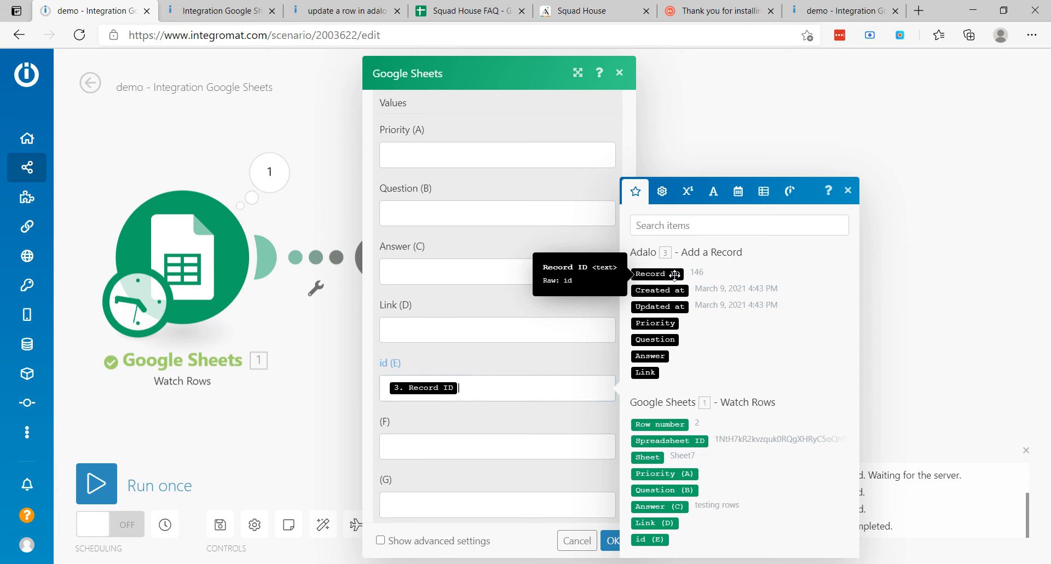
left_click(611, 542)
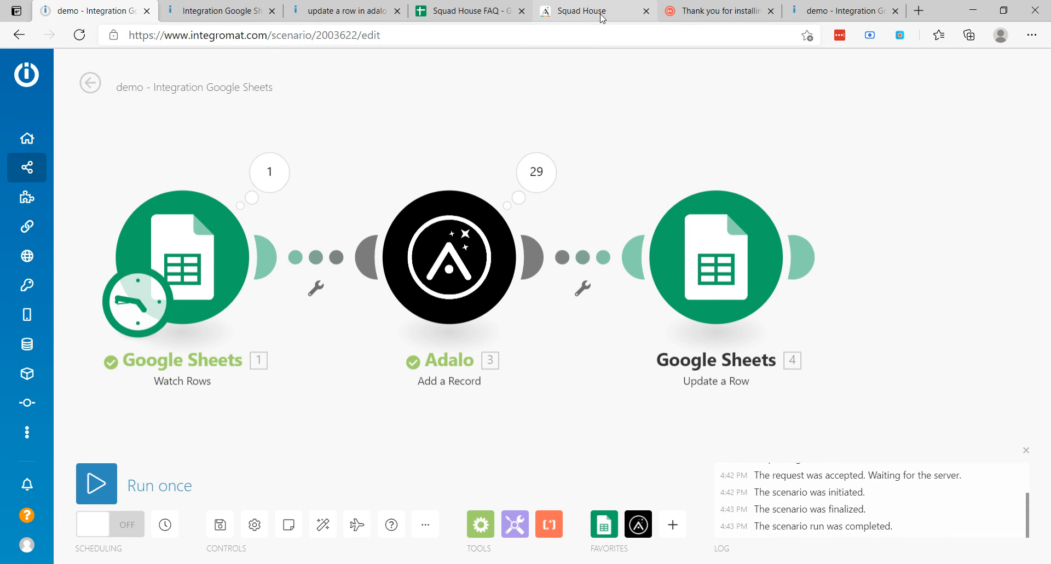
- Review the rows of the Squad House FAQ sheet and the FAQ collection records in Adalo, and return to the Integromat demo scenario
left_click(478, 19)
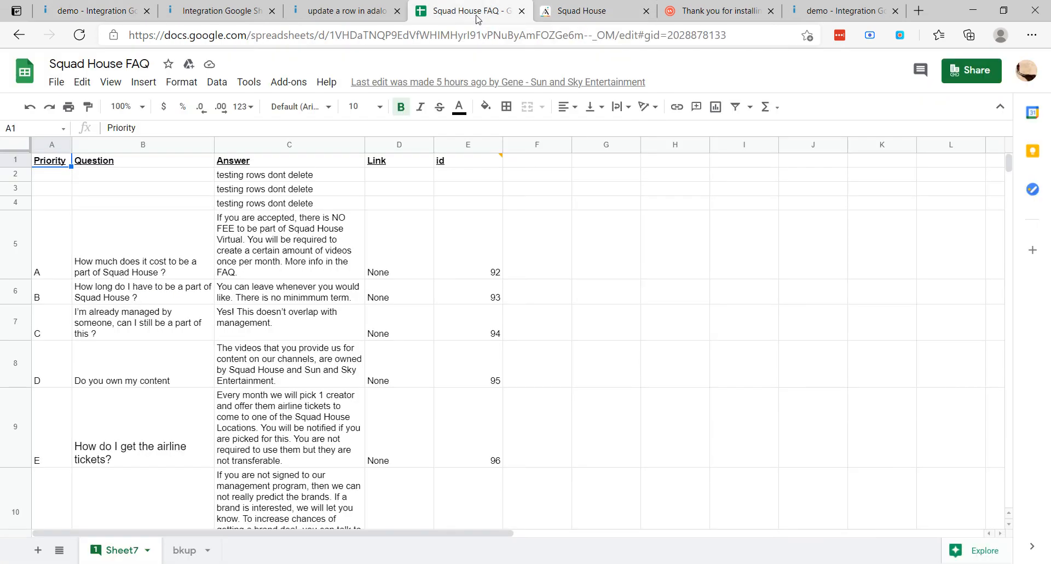
scroll(284, 387, "down", 6)
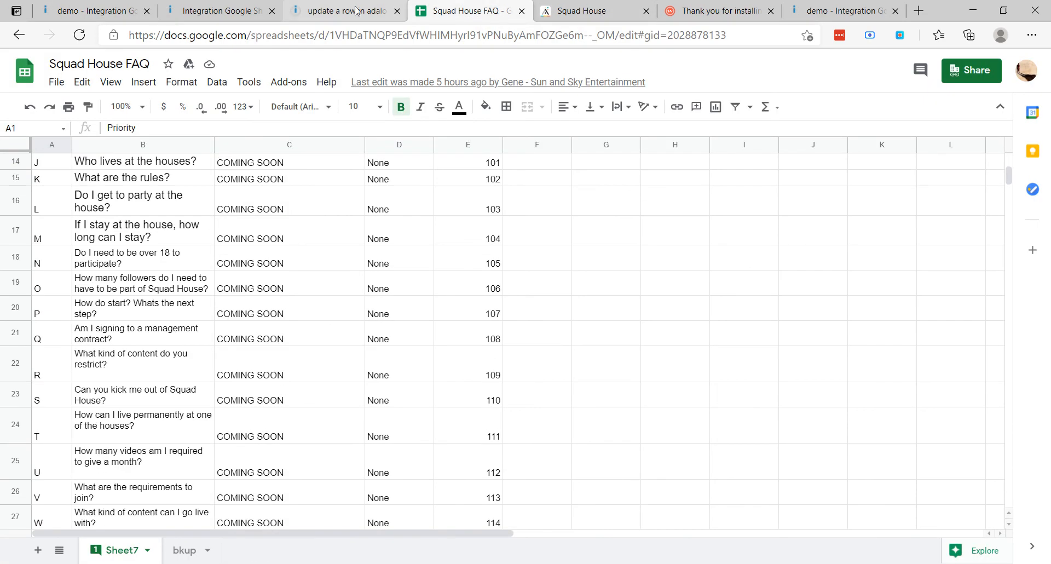
left_click(107, 11)
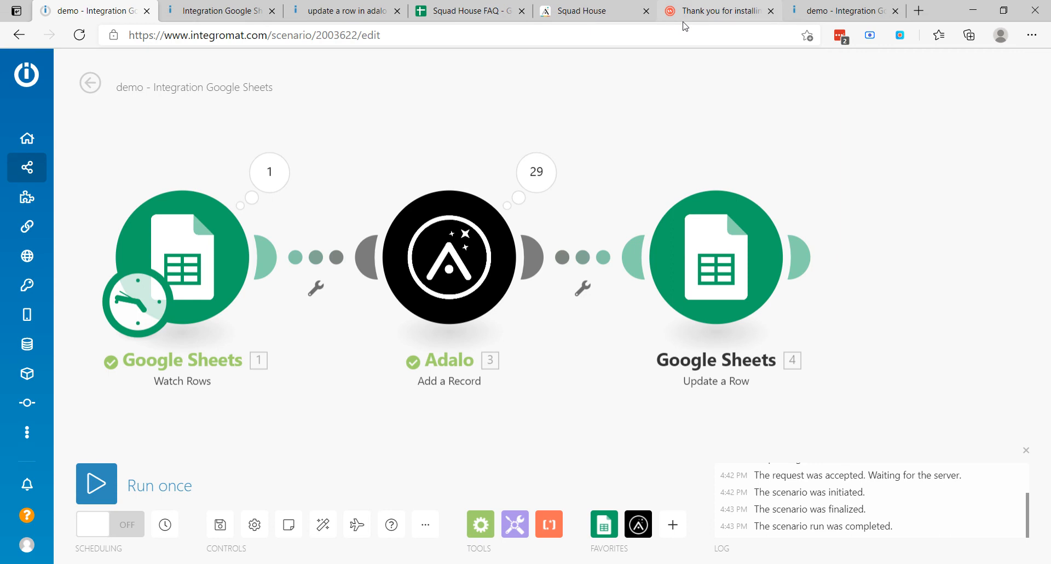
left_click(602, 14)
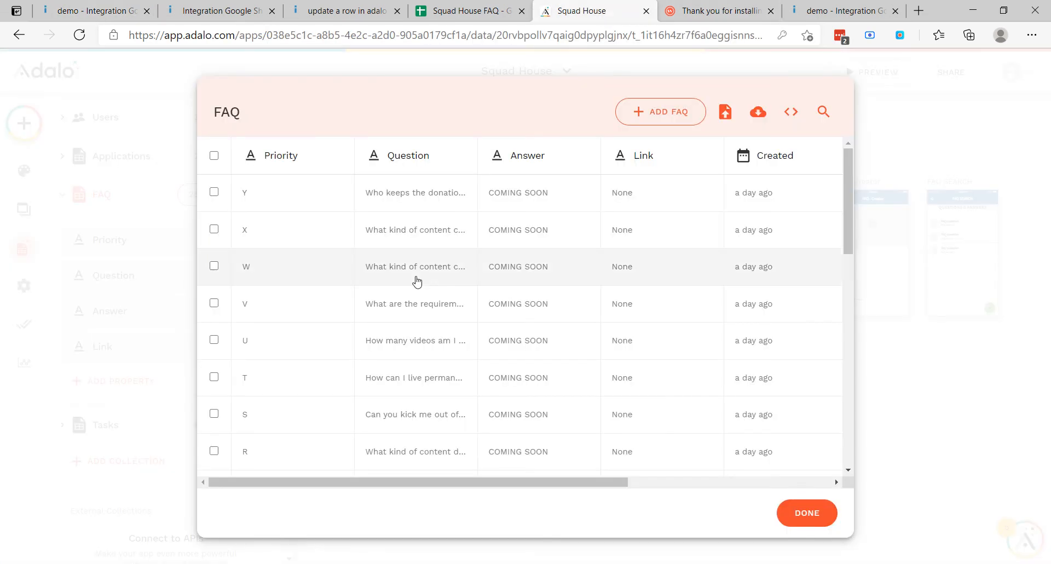
scroll(417, 282, "down", 10)
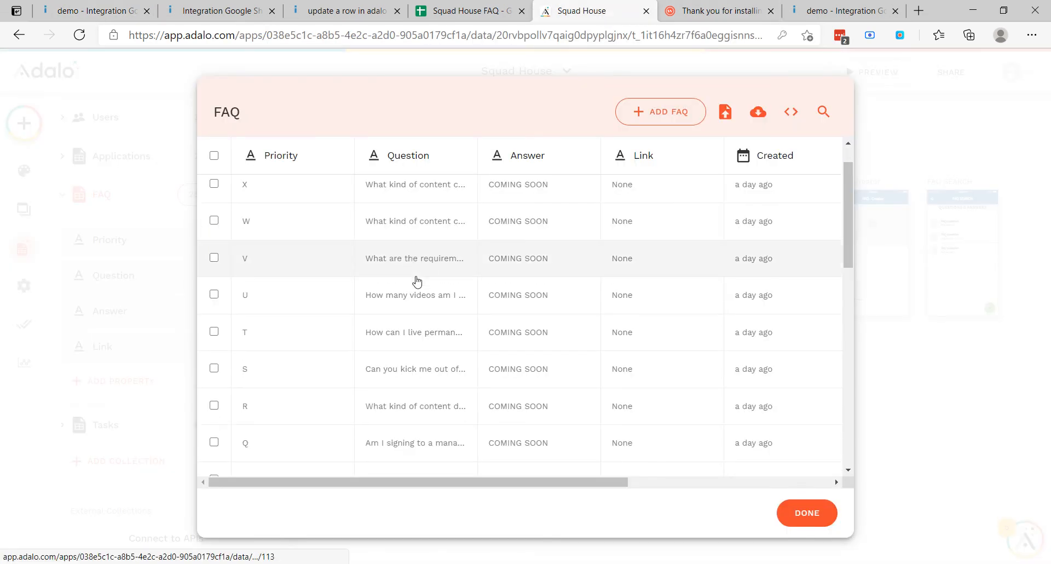
left_click(100, 9)
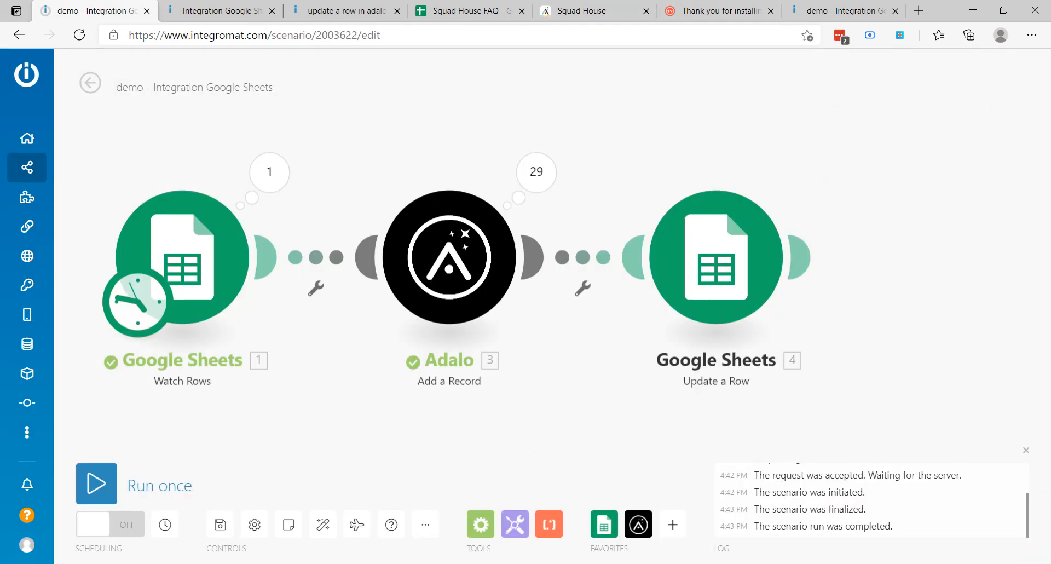
key("alt+Tab")
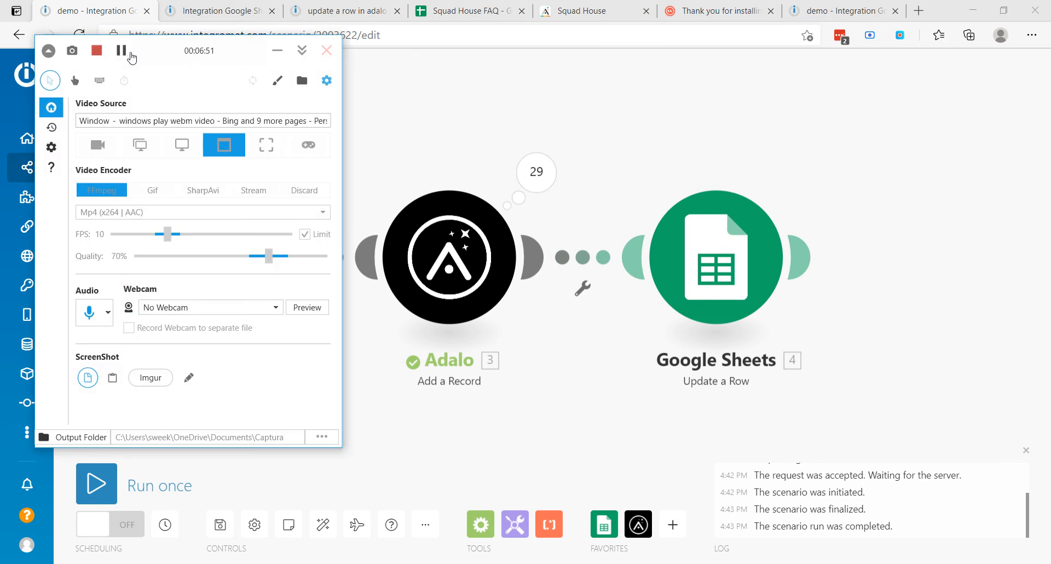